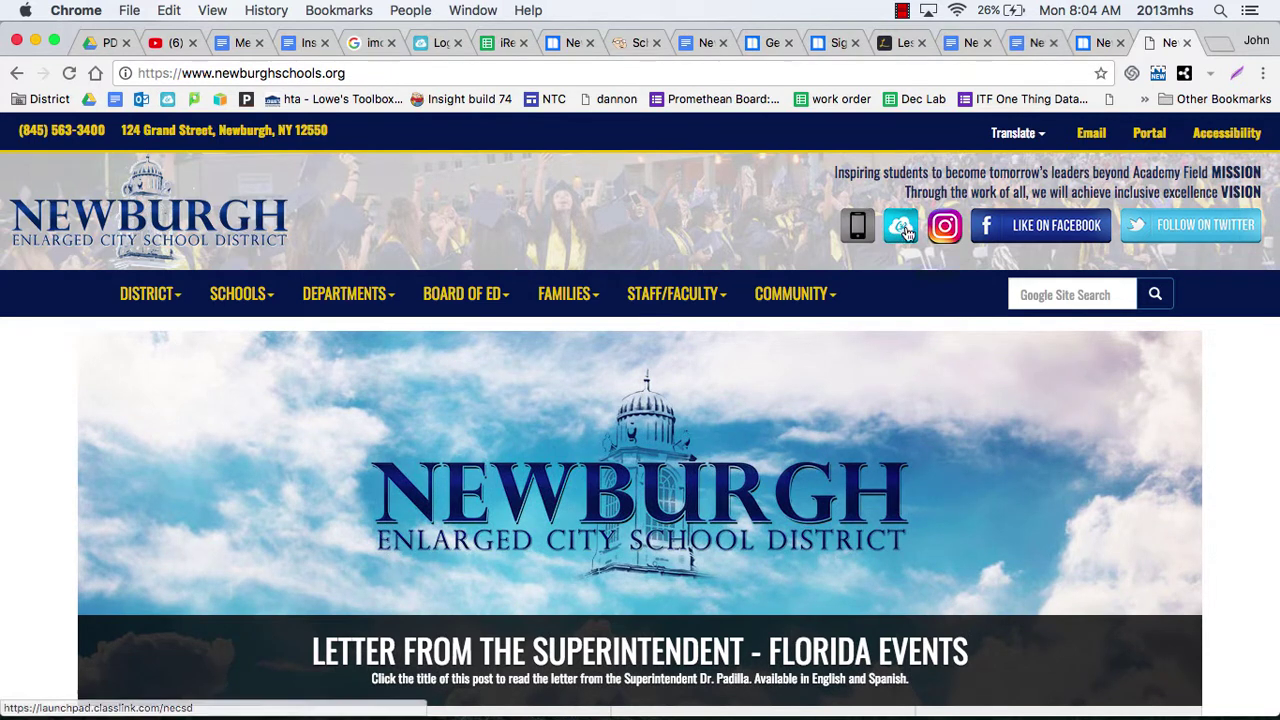
Sign in to the district's ClassLink Launchpad using Auto Sign In and open Google Drive
left_click(901, 236)
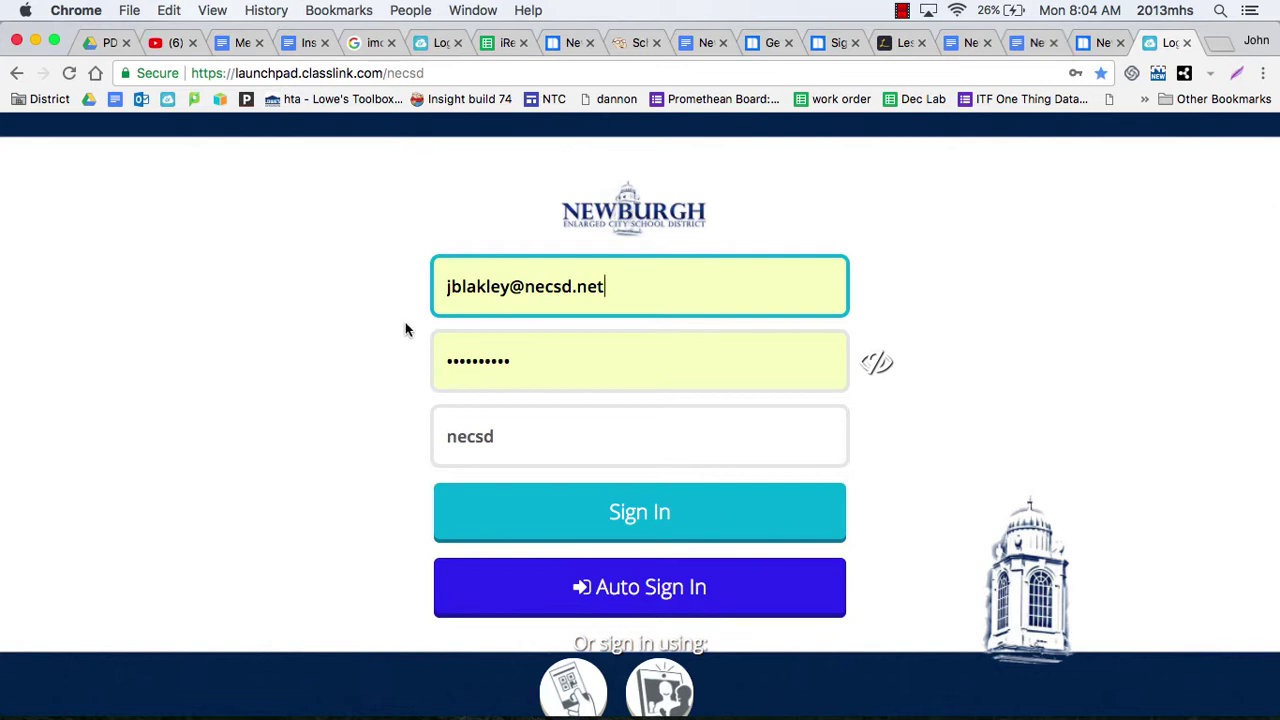
left_click(638, 590)
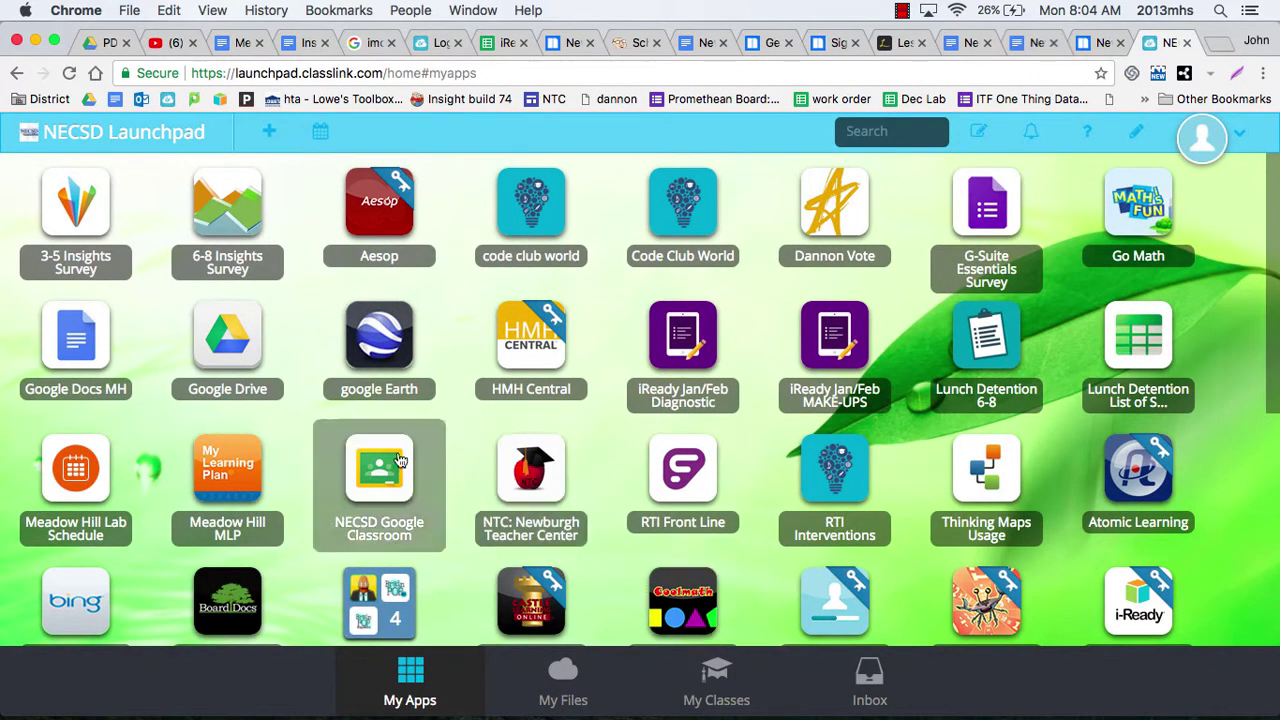
left_click(247, 333)
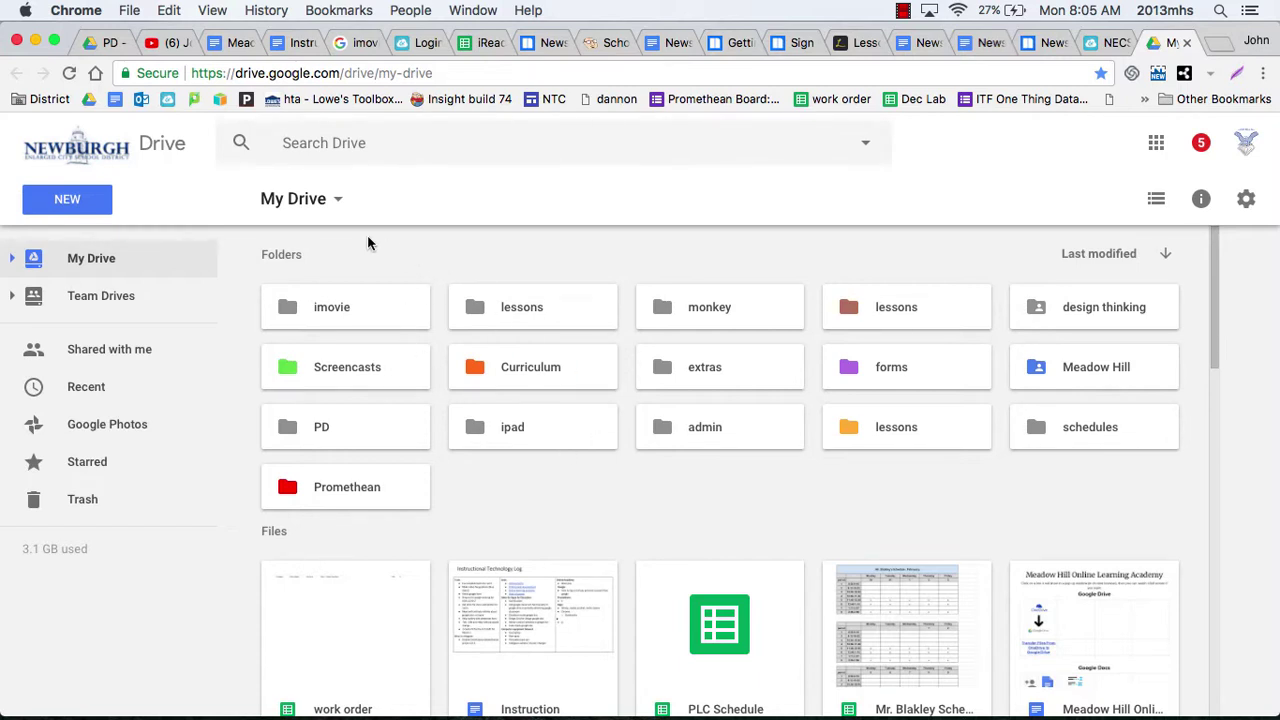
Create a blank Google Docs document containing the text "Lesson One" and title the document Lesson One
left_click(90, 204)
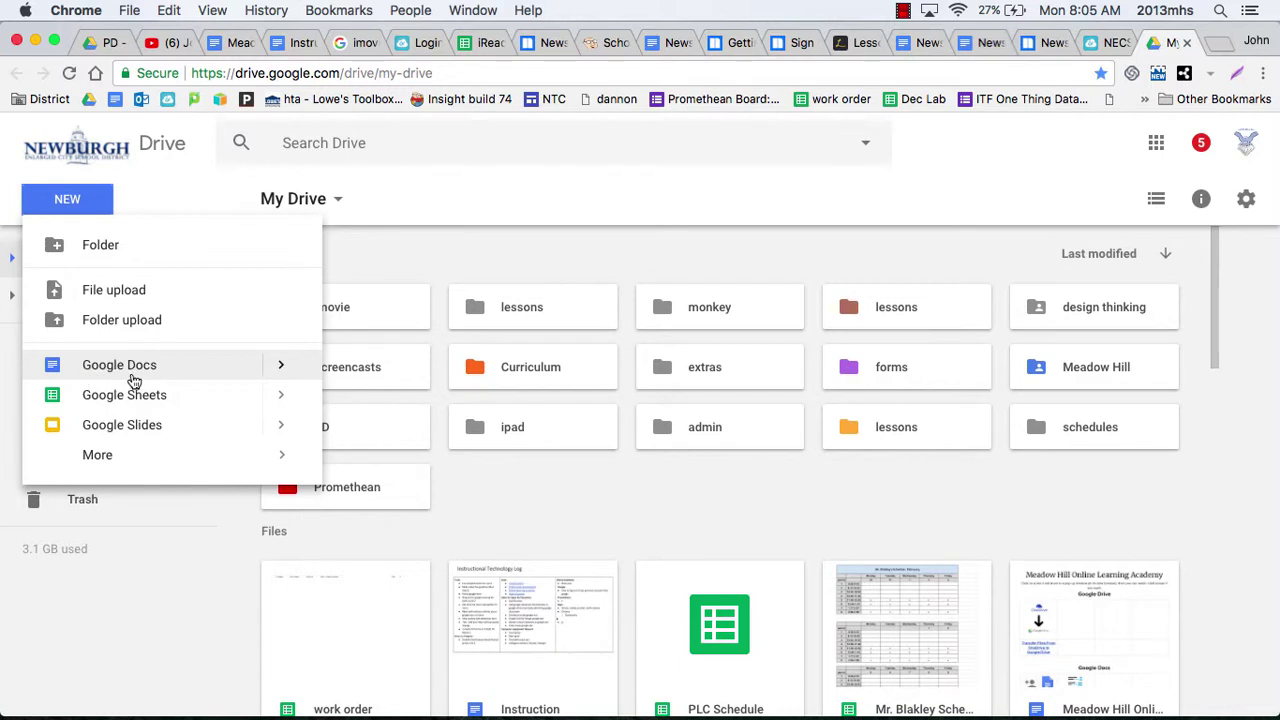
left_click(166, 368)
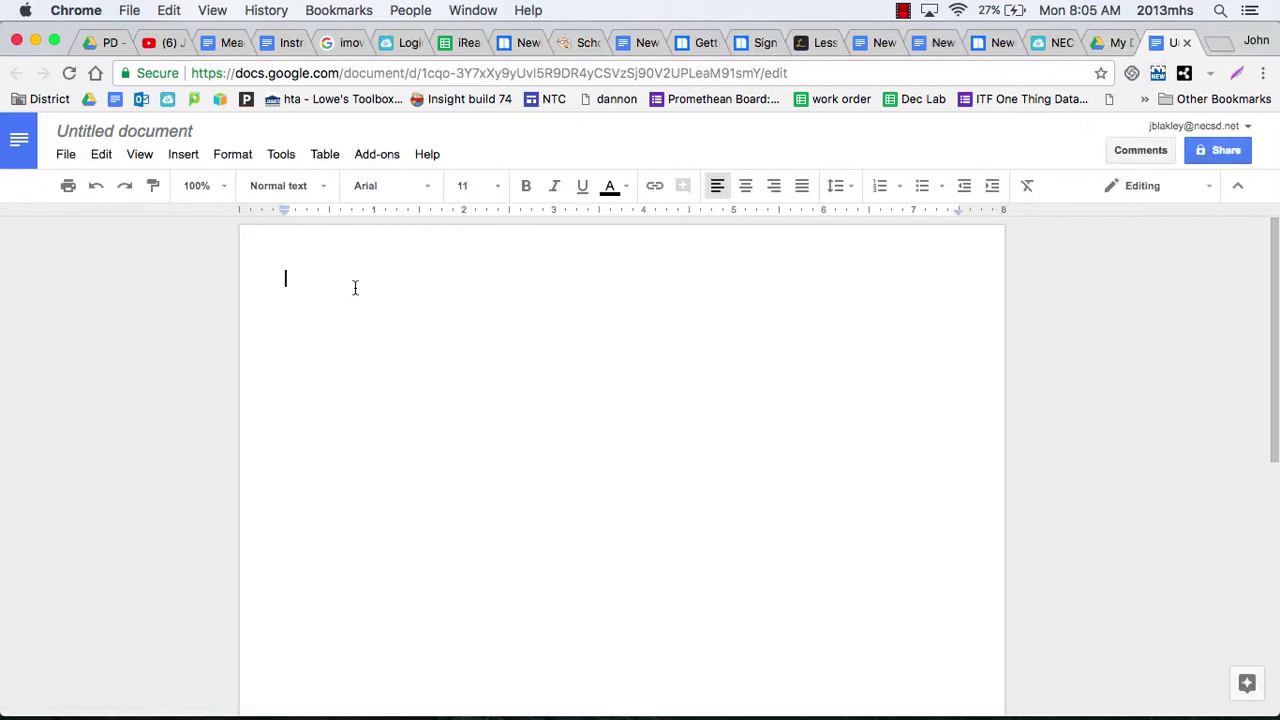
type("Lesson One")
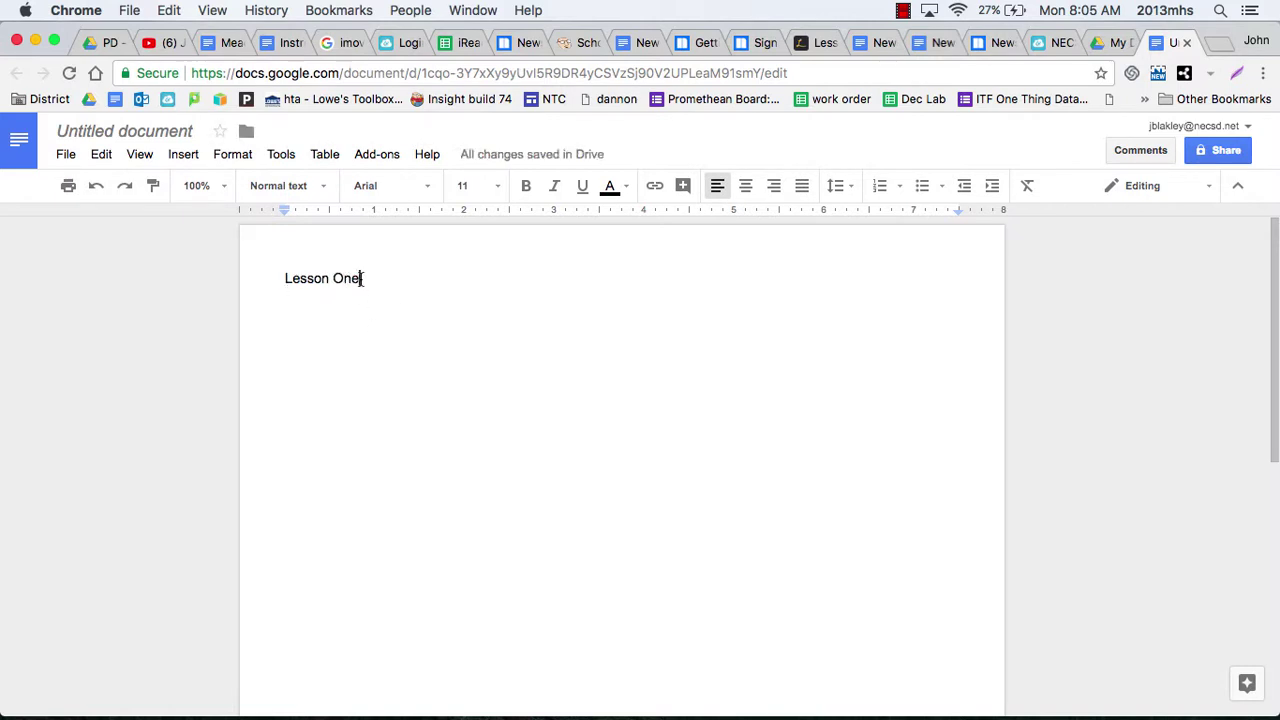
left_click(174, 126)
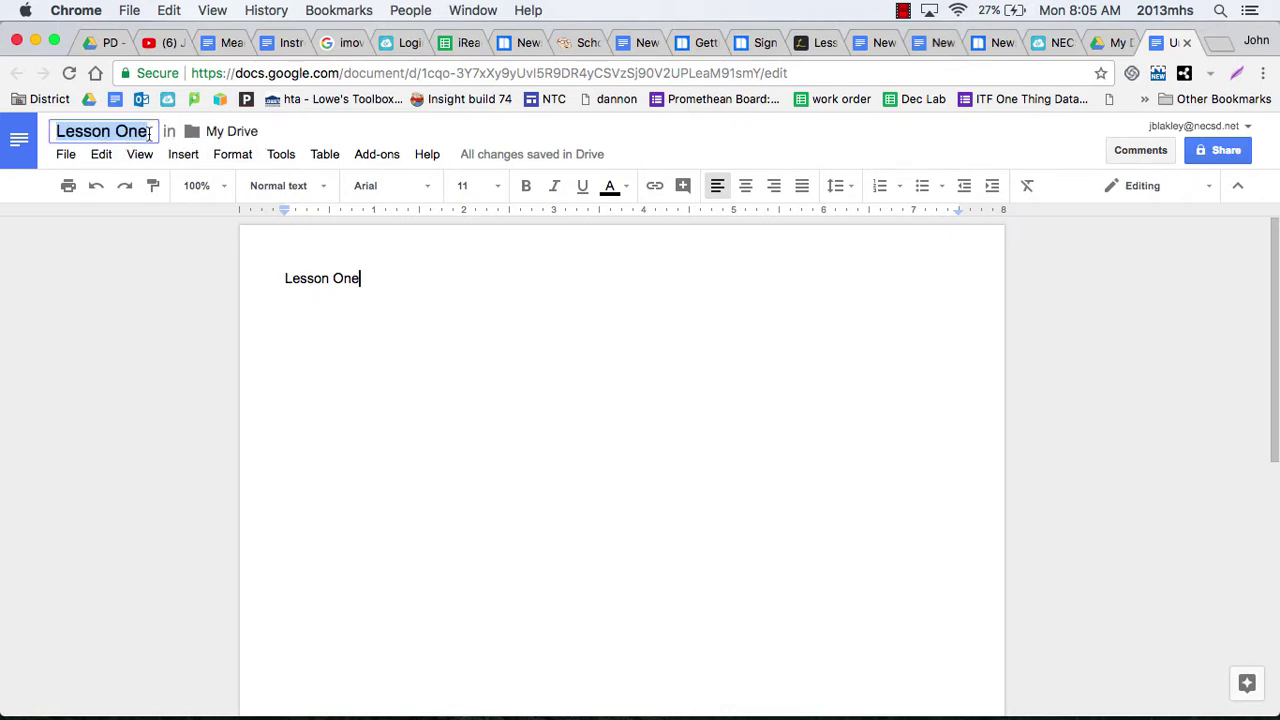
key("Return")
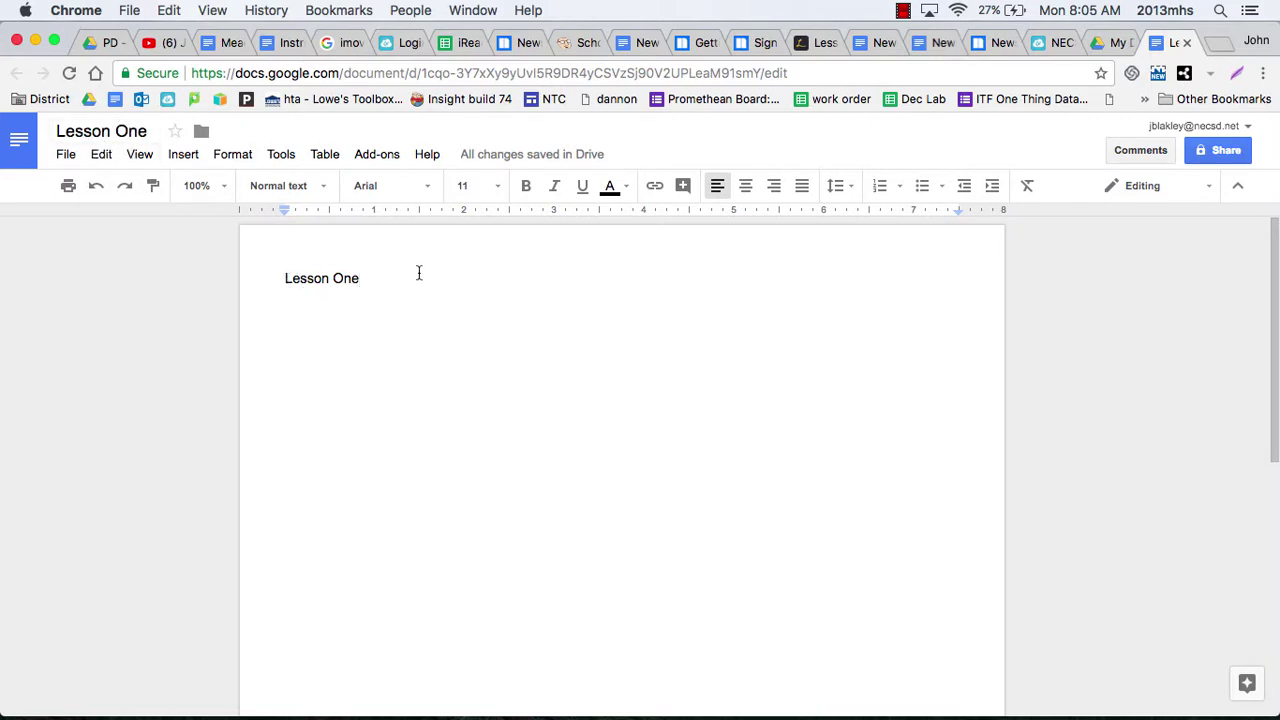
Format the "Lesson One" text in the document as Nunito, size 18, bold
left_click_drag(371, 278, 275, 278)
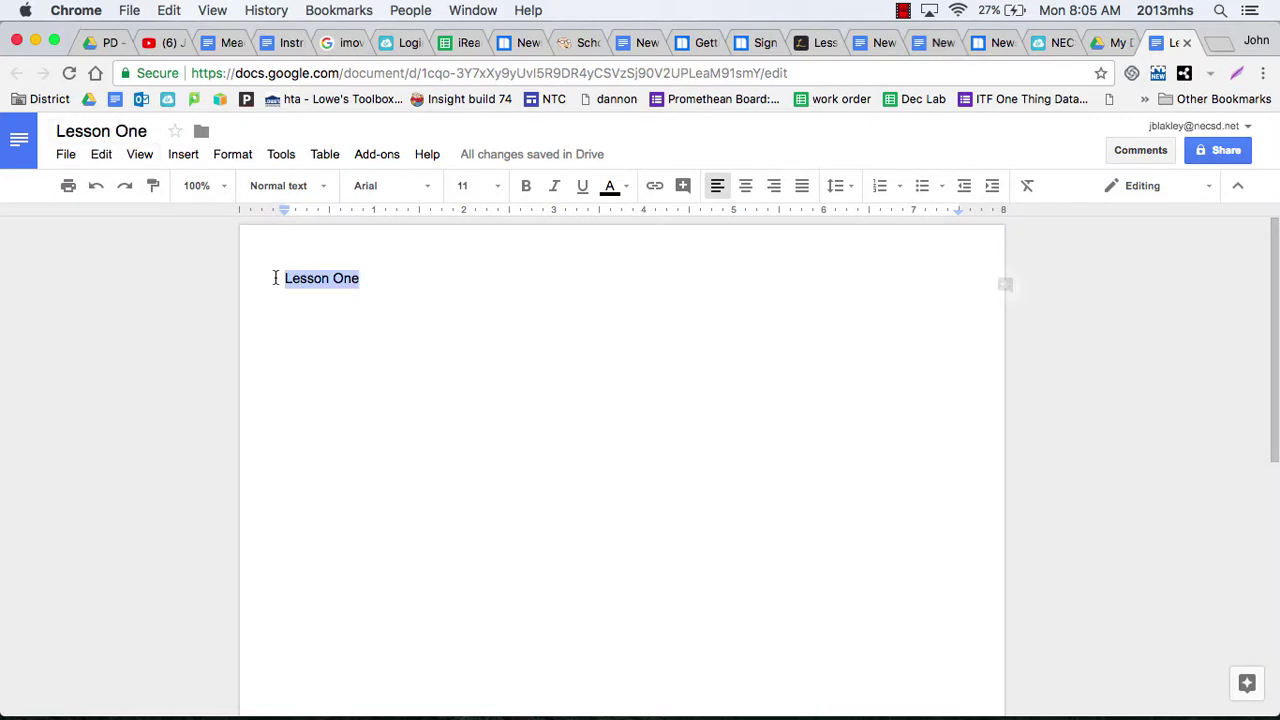
left_click(412, 190)
left_click(412, 247)
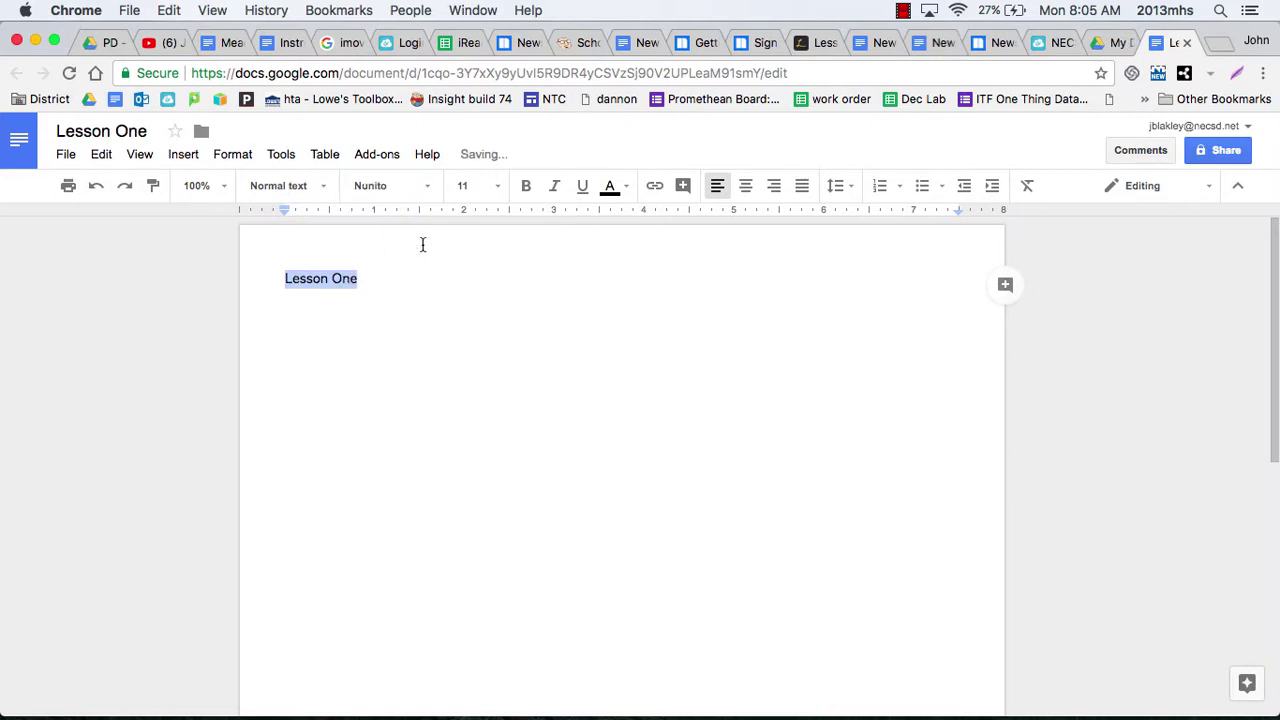
left_click(500, 190)
left_click(484, 368)
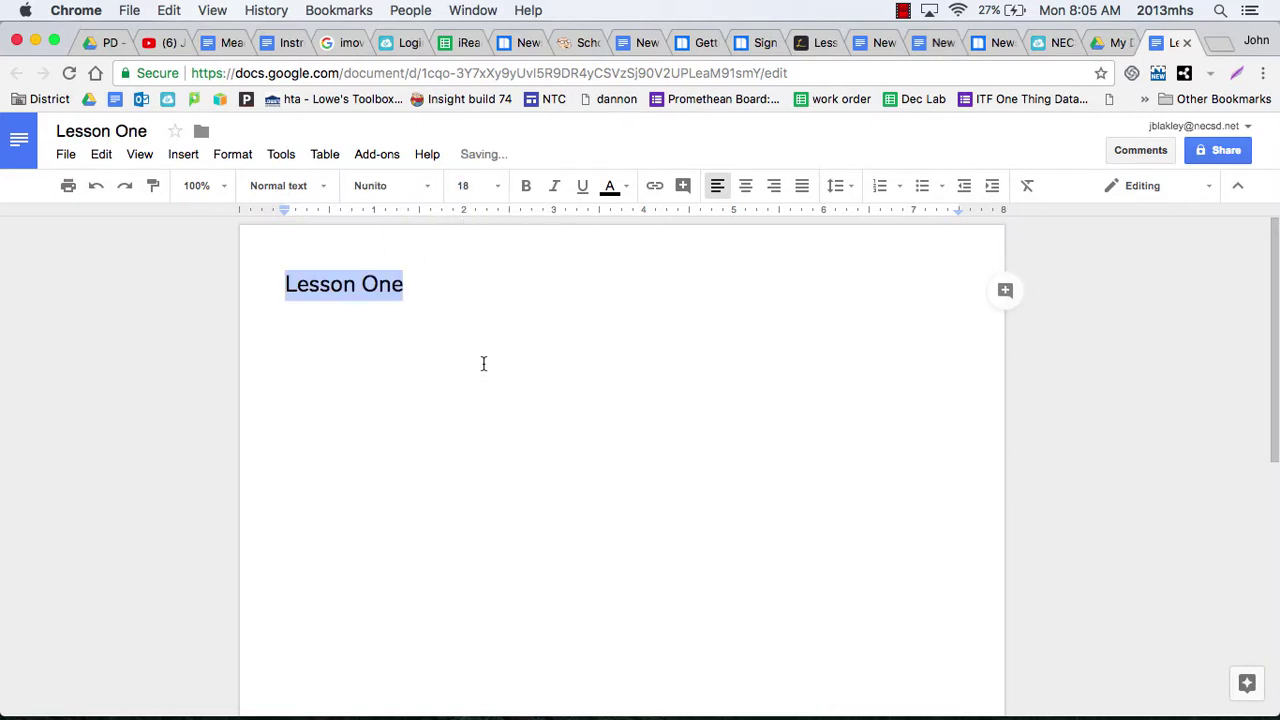
left_click(527, 189)
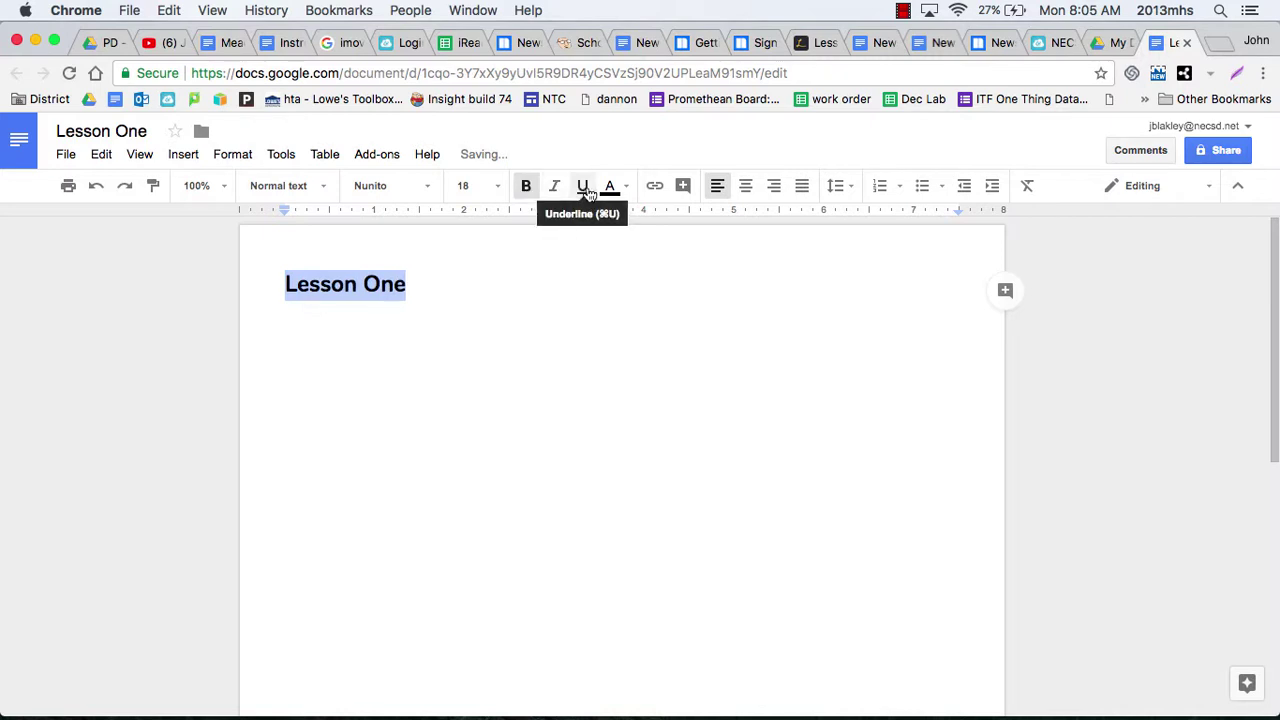
Try bright green as the text color of the "Lesson One" heading, and set it back to black
left_click(621, 191)
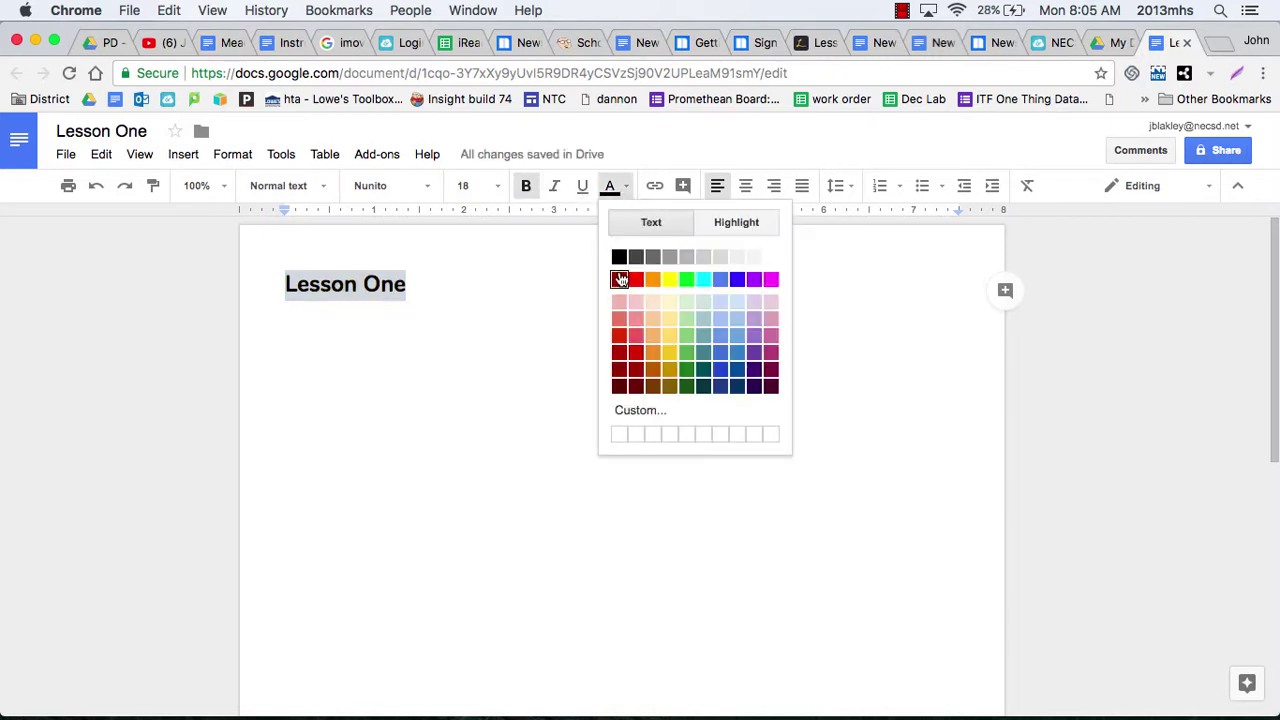
left_click(687, 279)
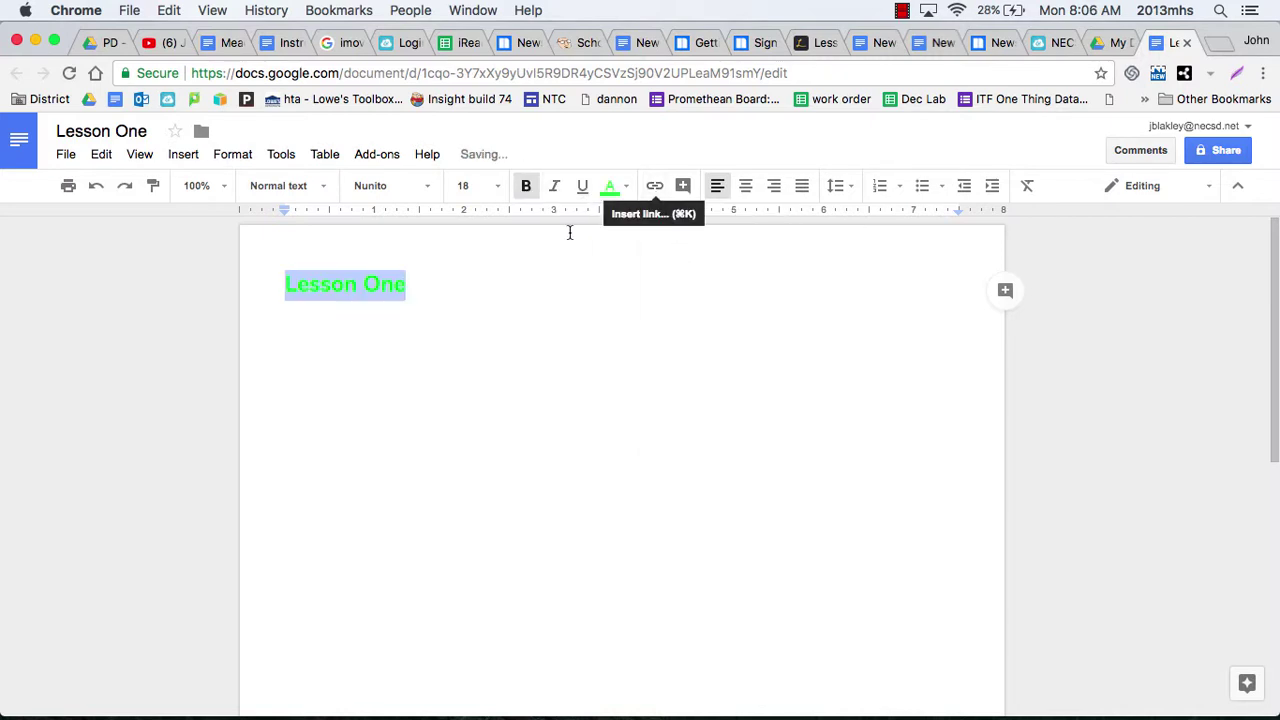
left_click(614, 196)
left_click(619, 257)
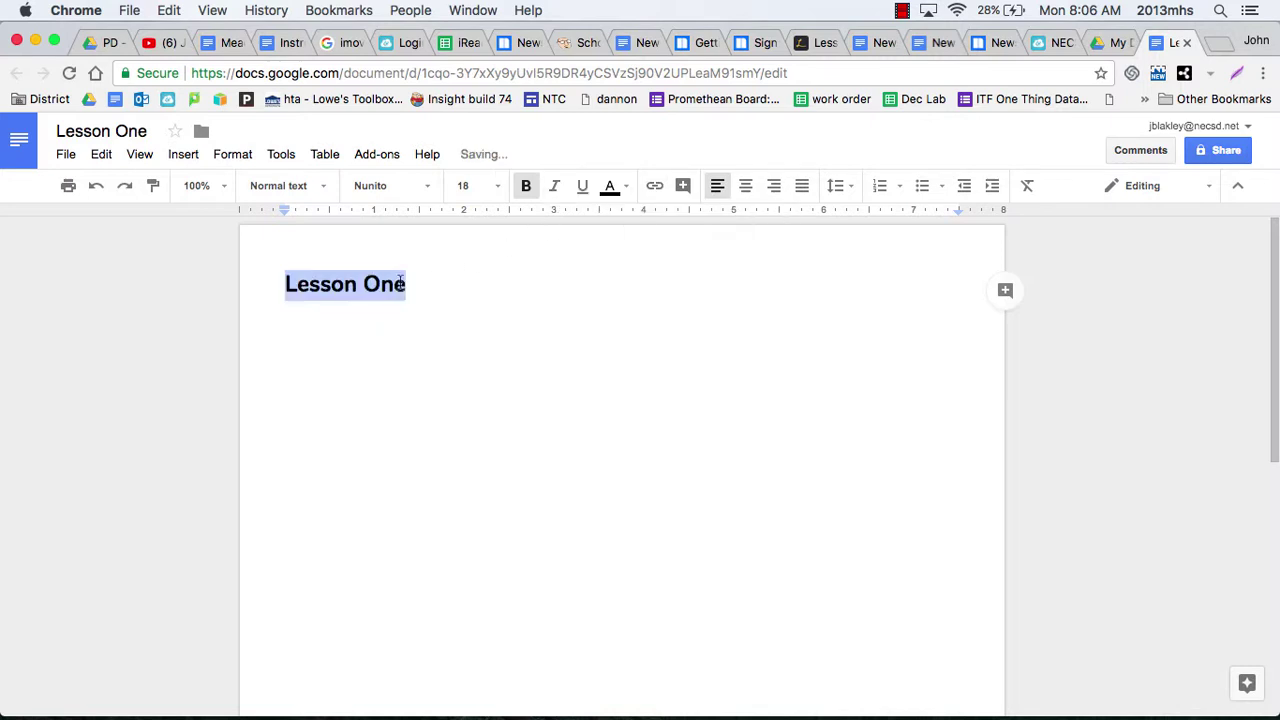
View the link options for the "Lesson One" heading and dismiss them without adding a link
left_click(654, 186)
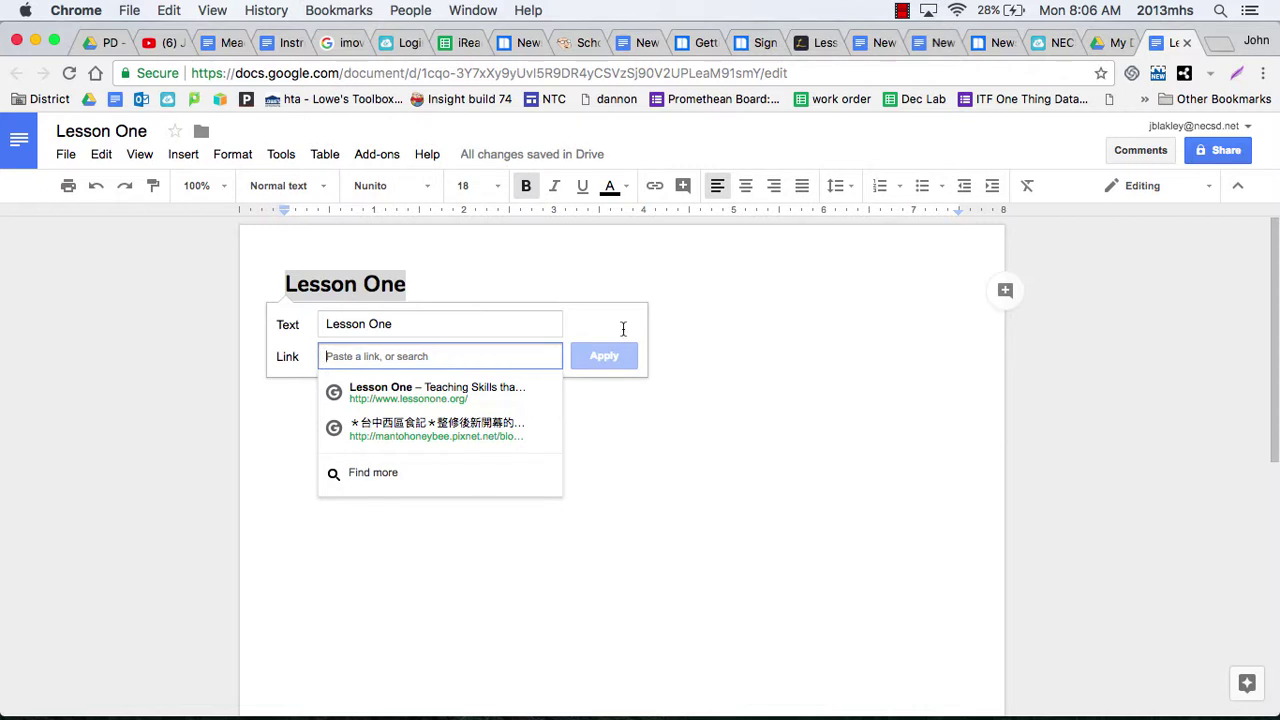
left_click(784, 277)
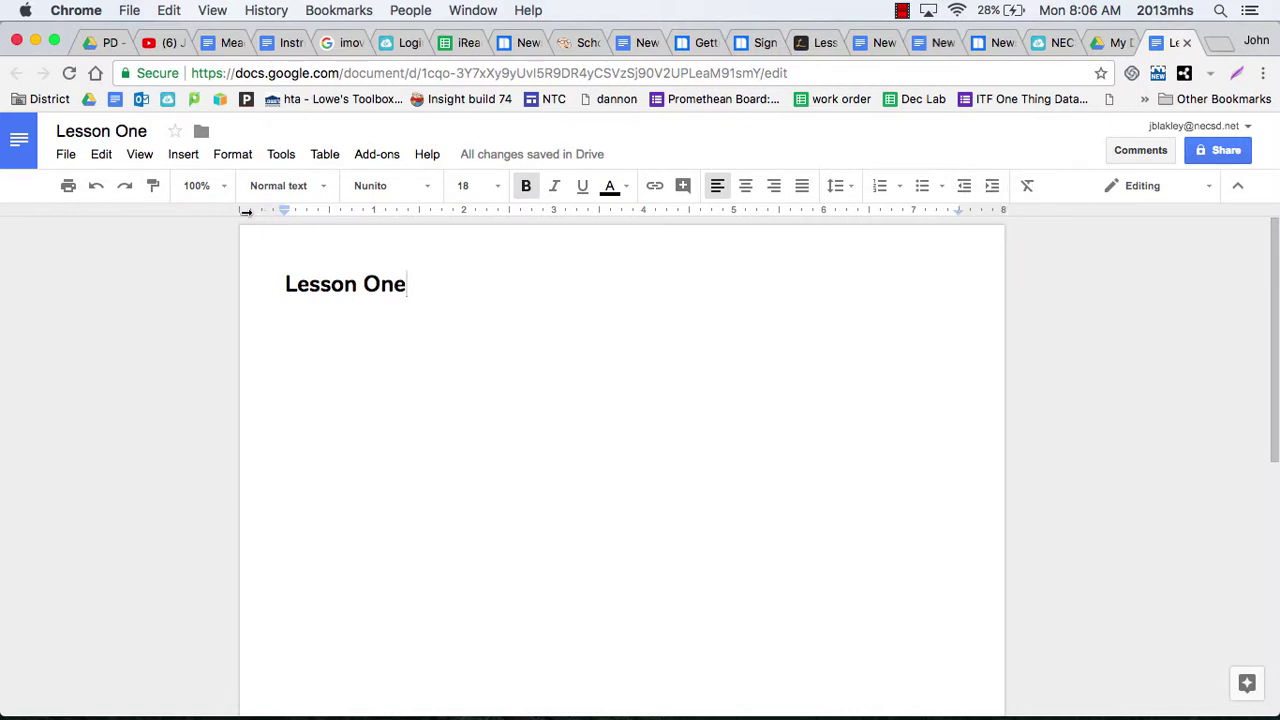
Set the document zoom to Fit, and return it to 100%
left_click(226, 190)
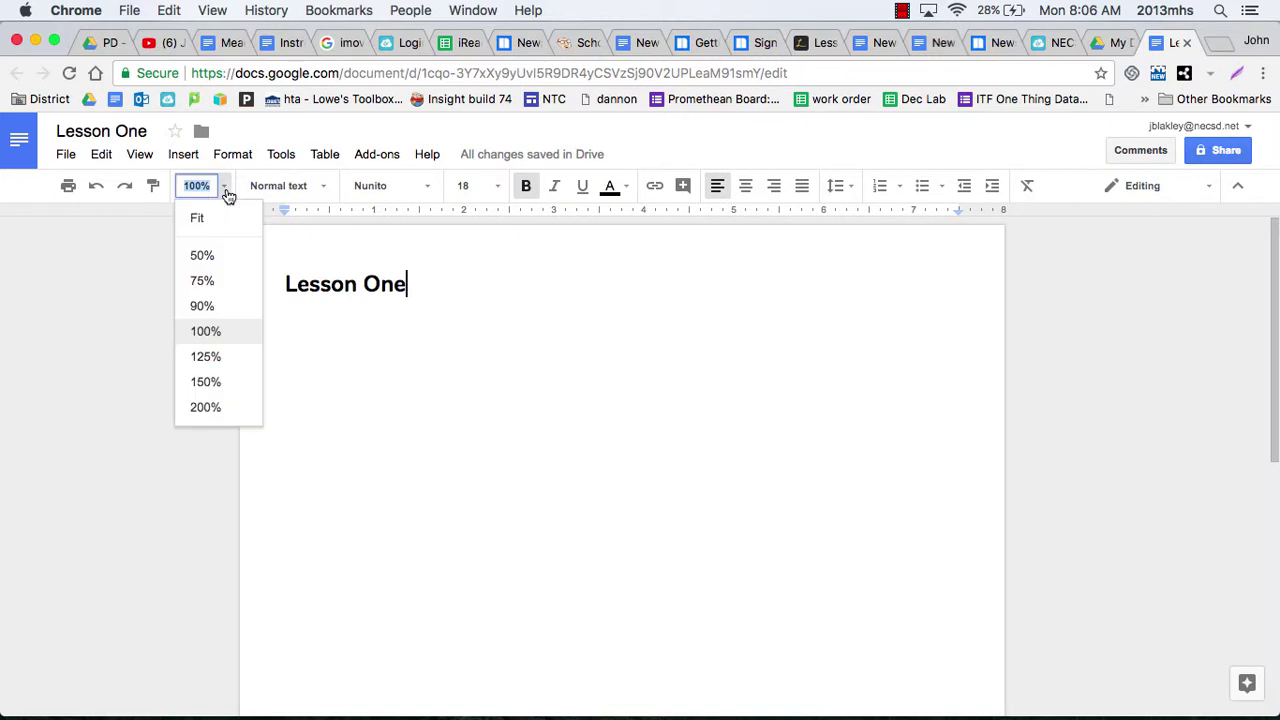
left_click(212, 218)
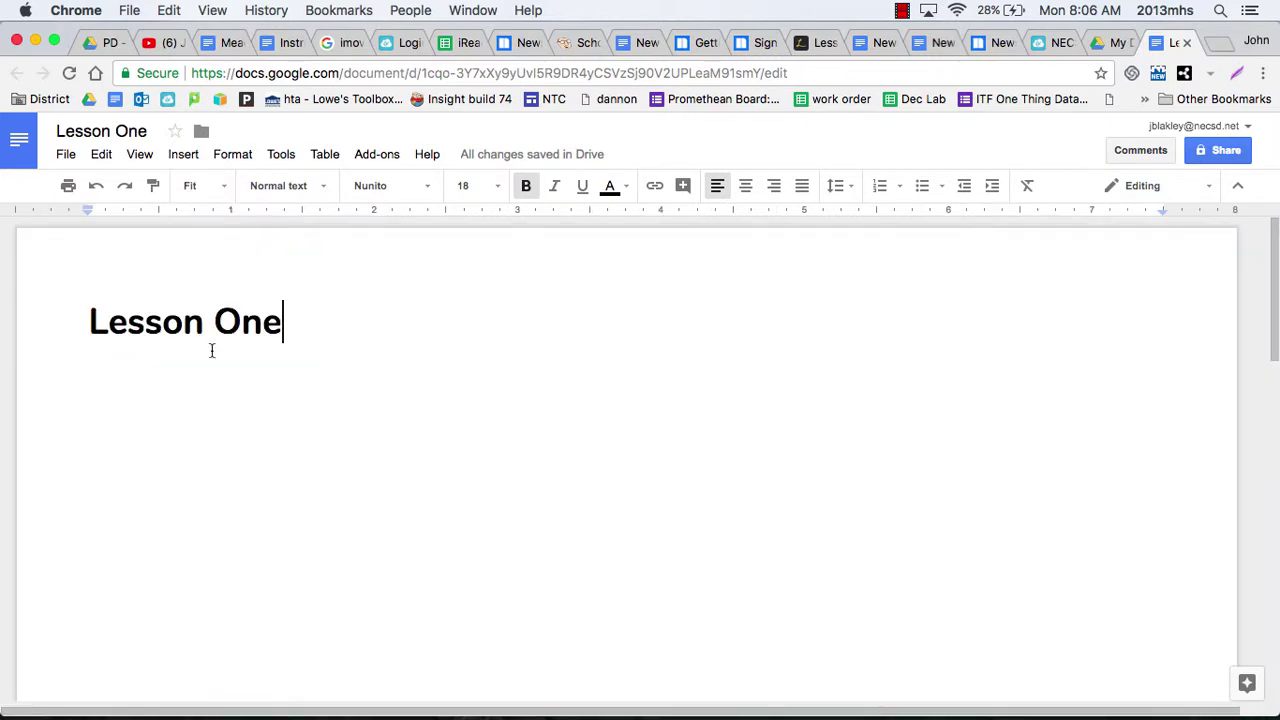
left_click(228, 192)
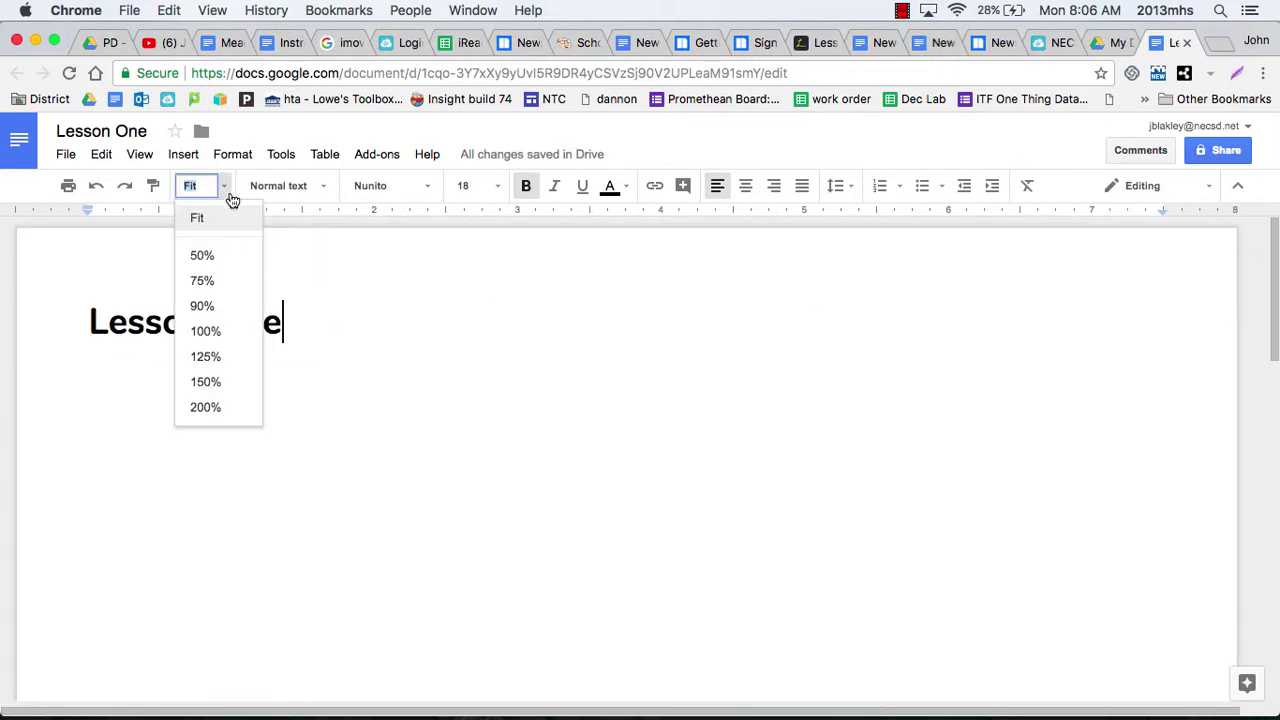
left_click(206, 332)
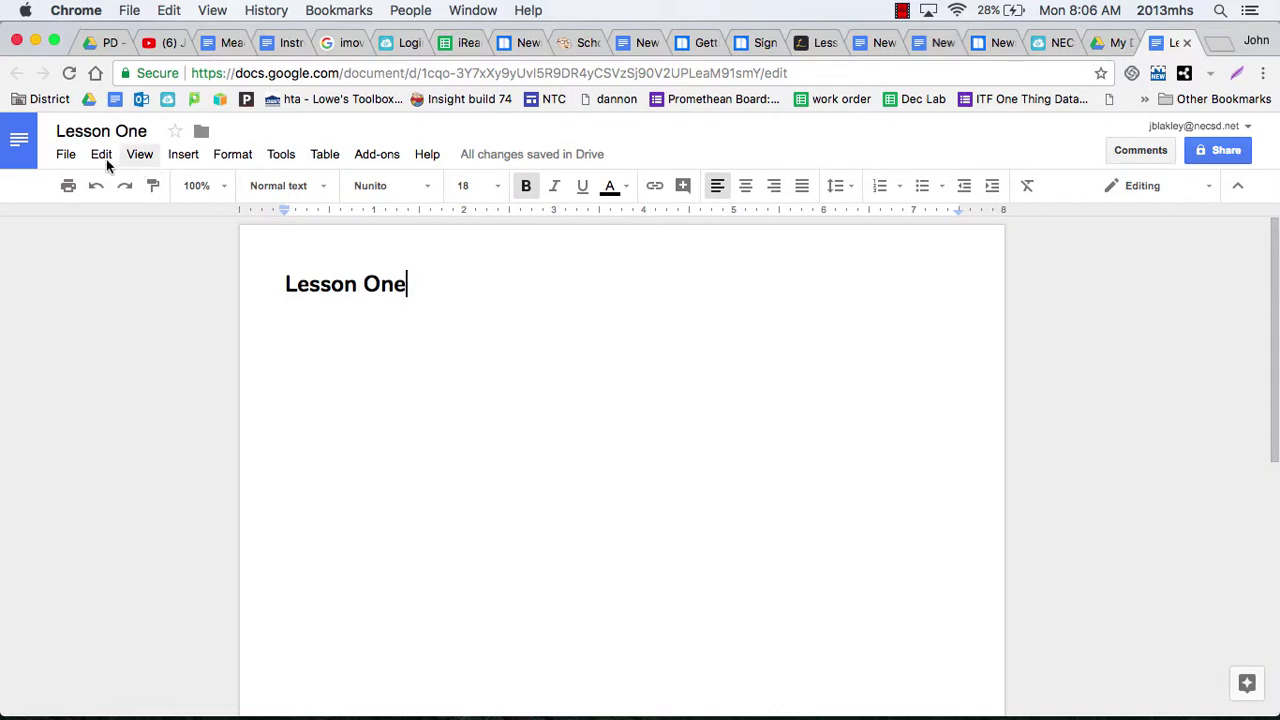
left_click(68, 153)
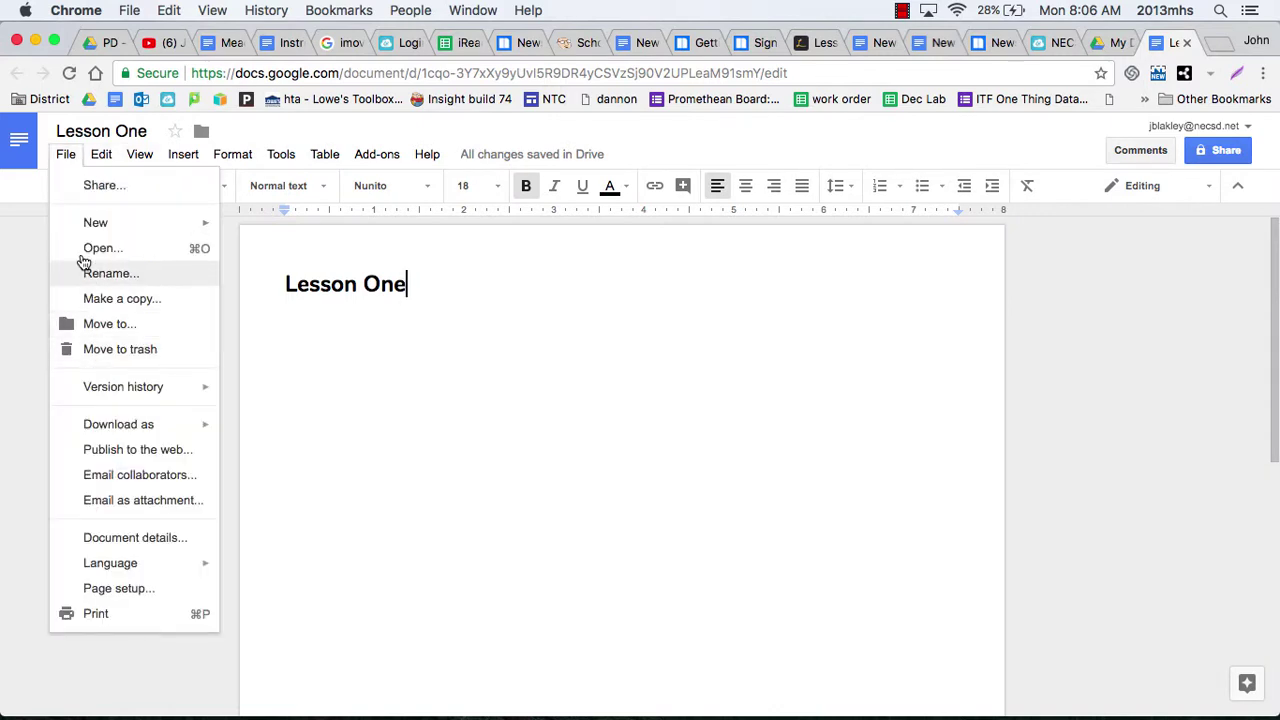
left_click(66, 153)
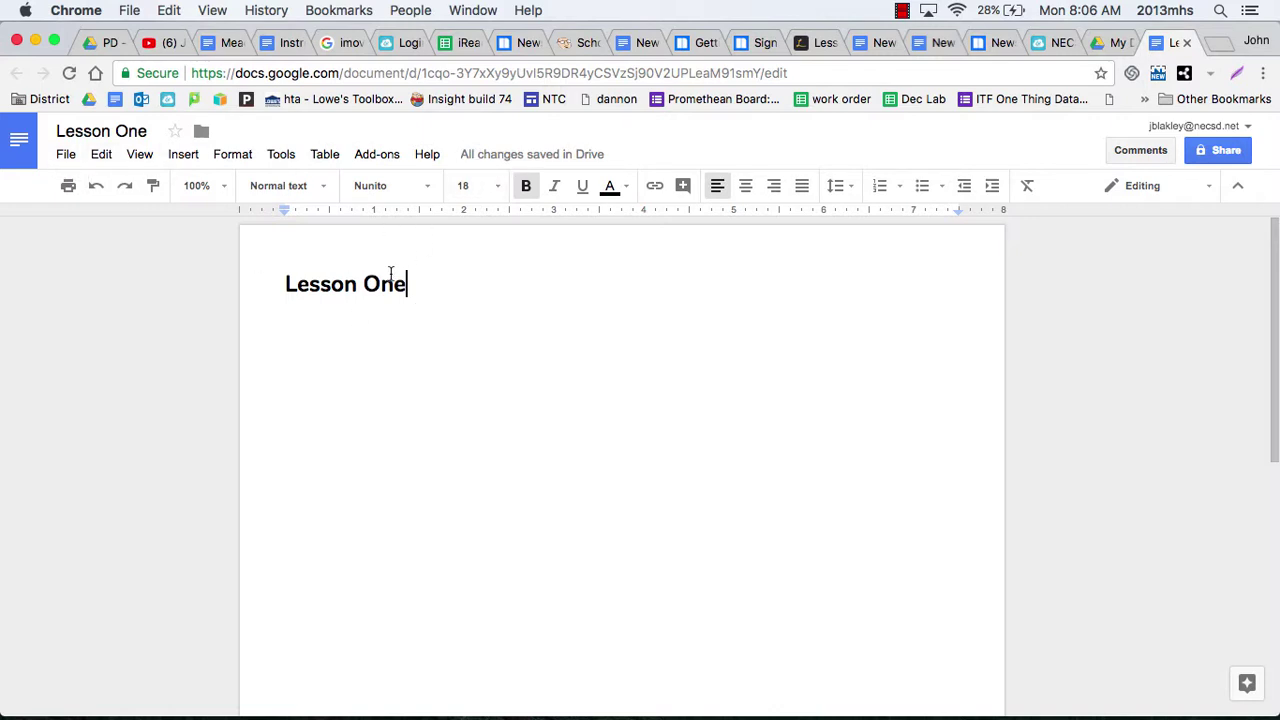
mouse_move(525, 168)
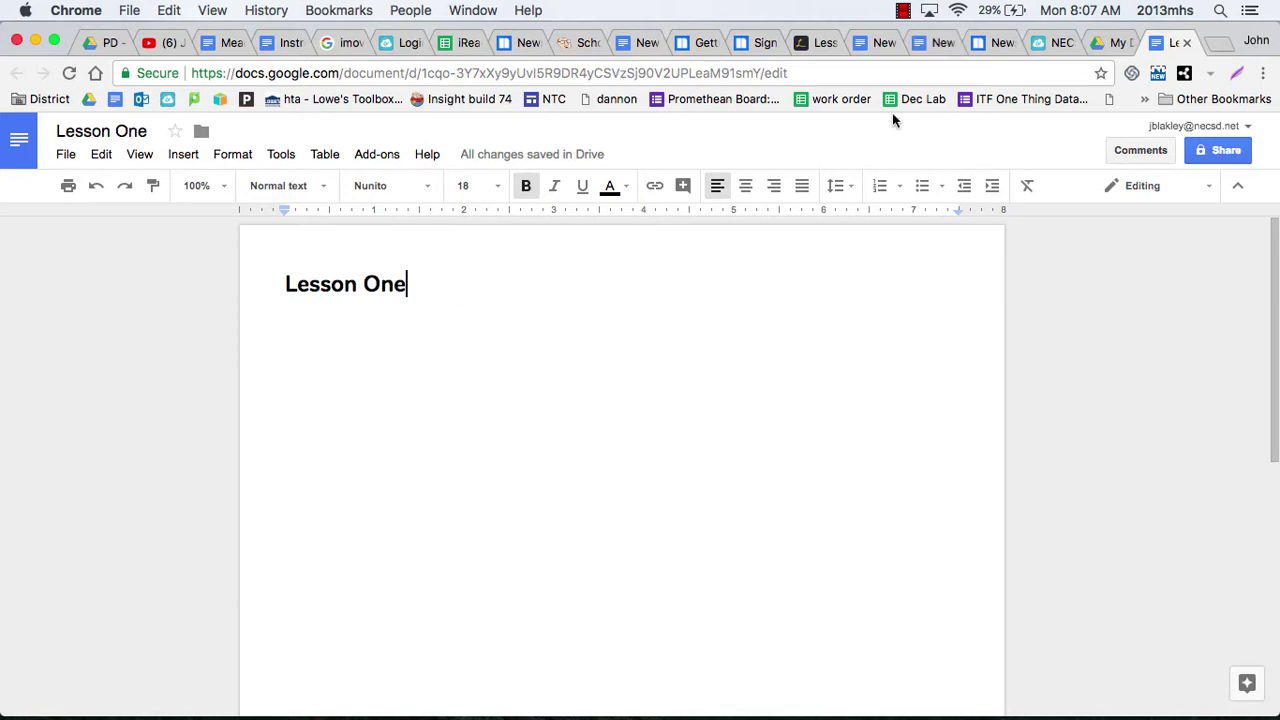
Return to My Drive and locate the Lesson One document among the files
left_click(1104, 42)
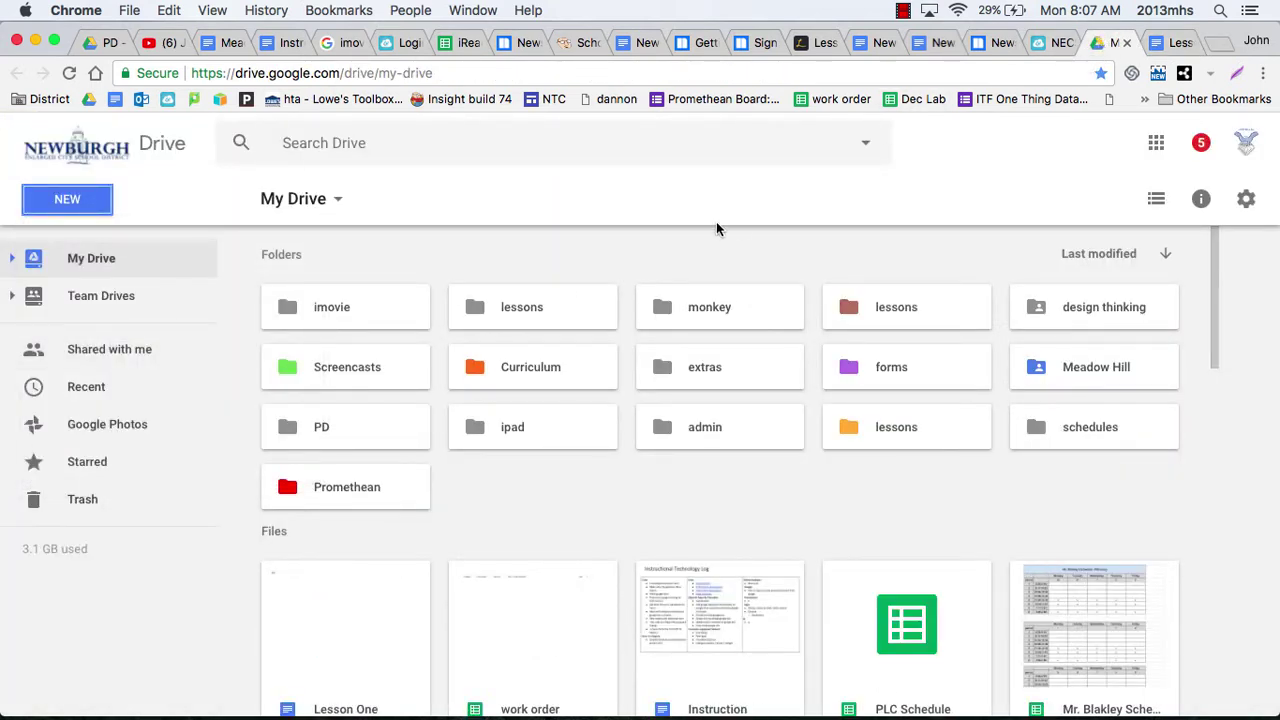
scroll(716, 221, "down", 3)
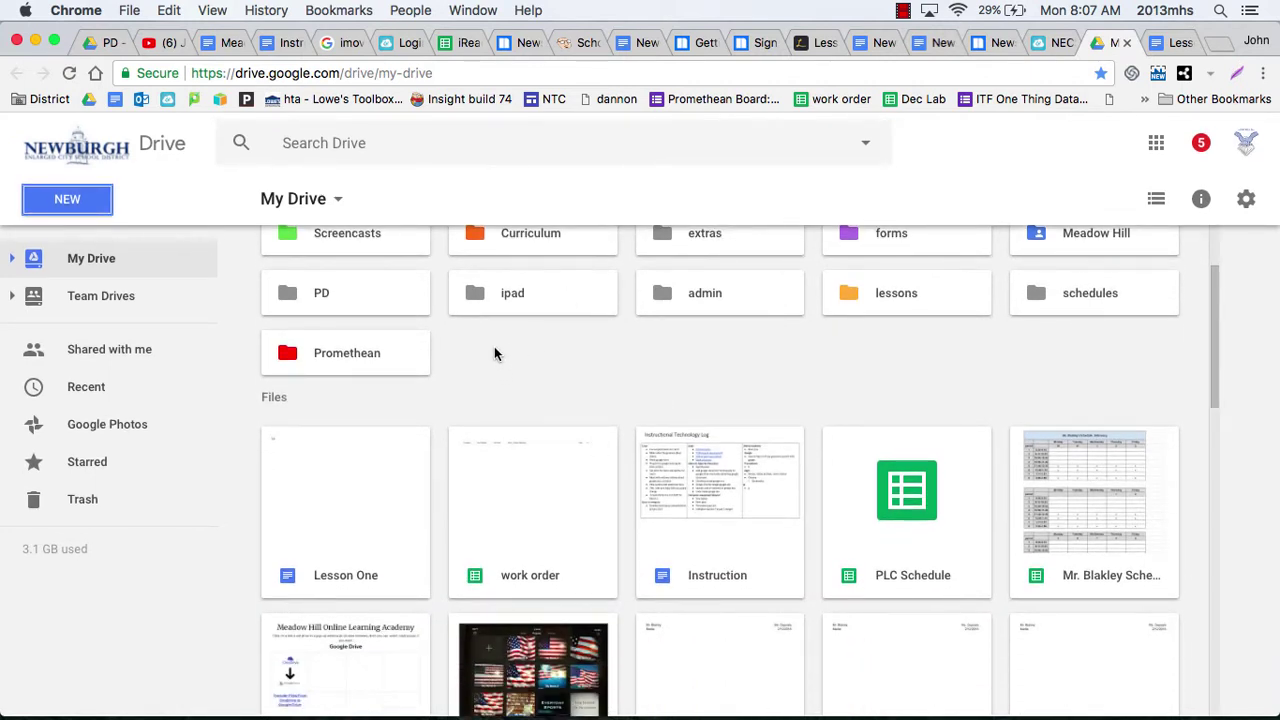
scroll(527, 364, "down", 1)
scroll(527, 364, "up", 1)
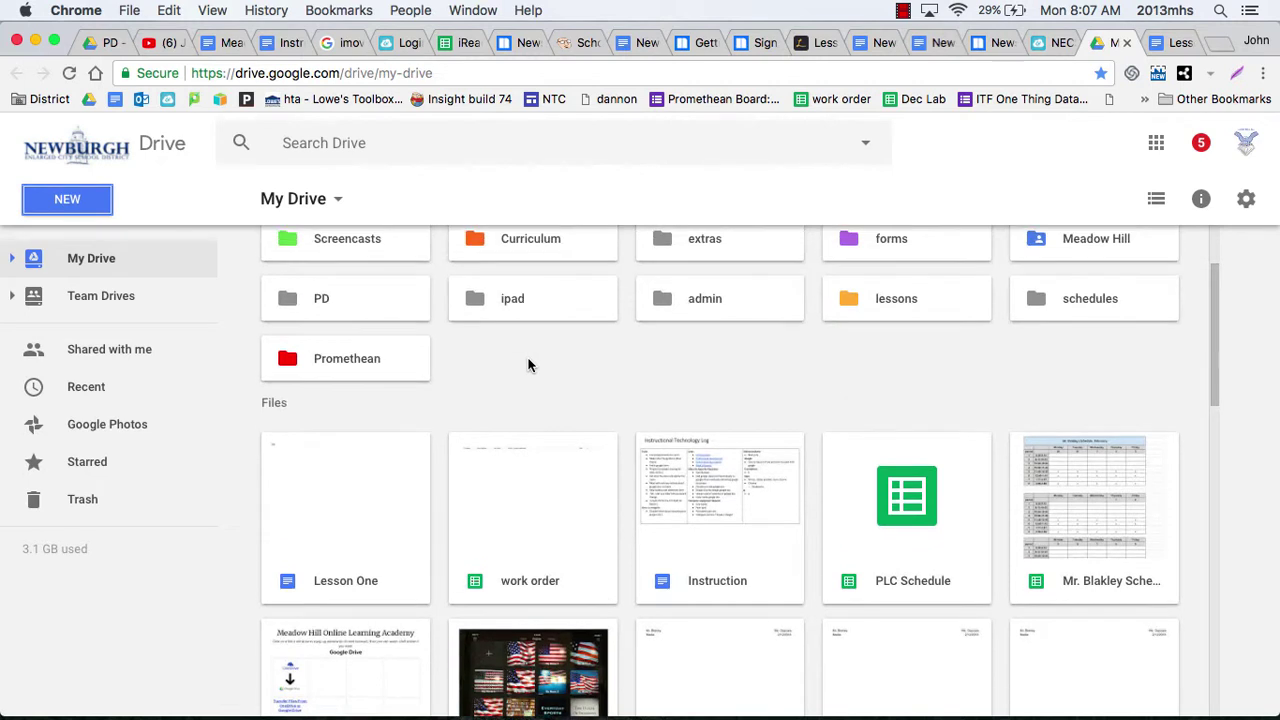
left_click(339, 515)
left_click(480, 382)
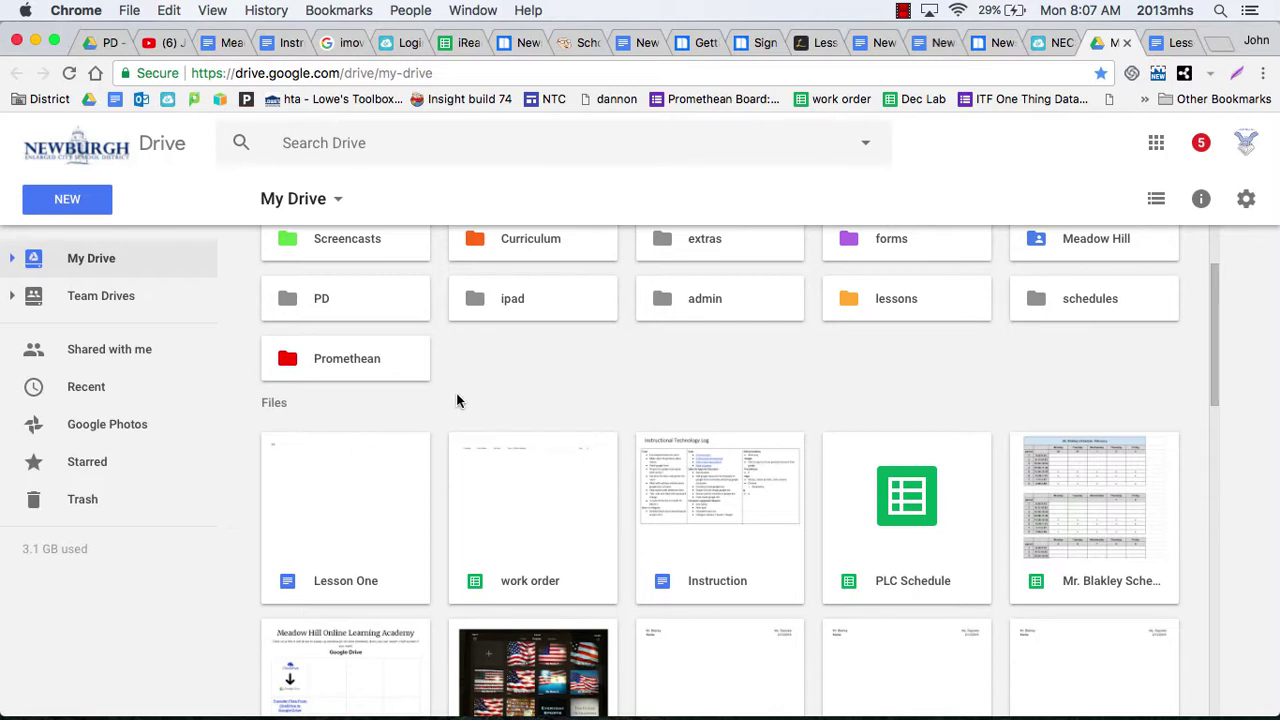
right_click(321, 477)
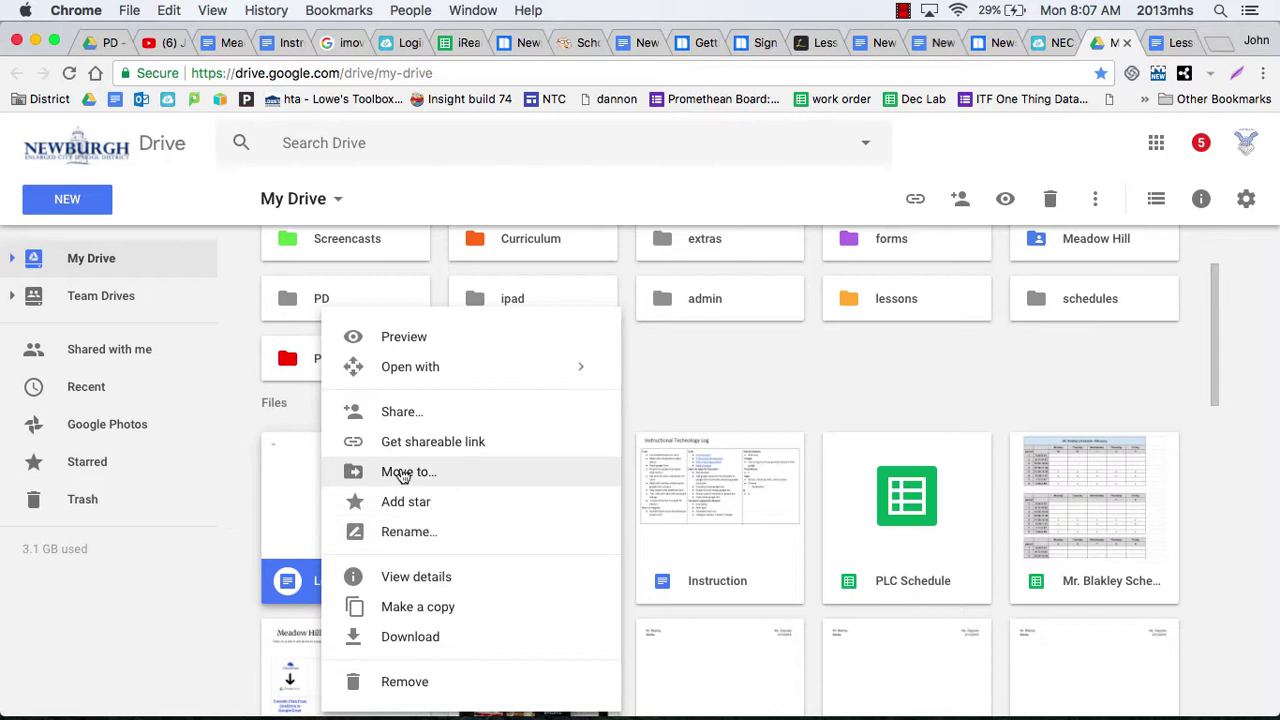
left_click(676, 385)
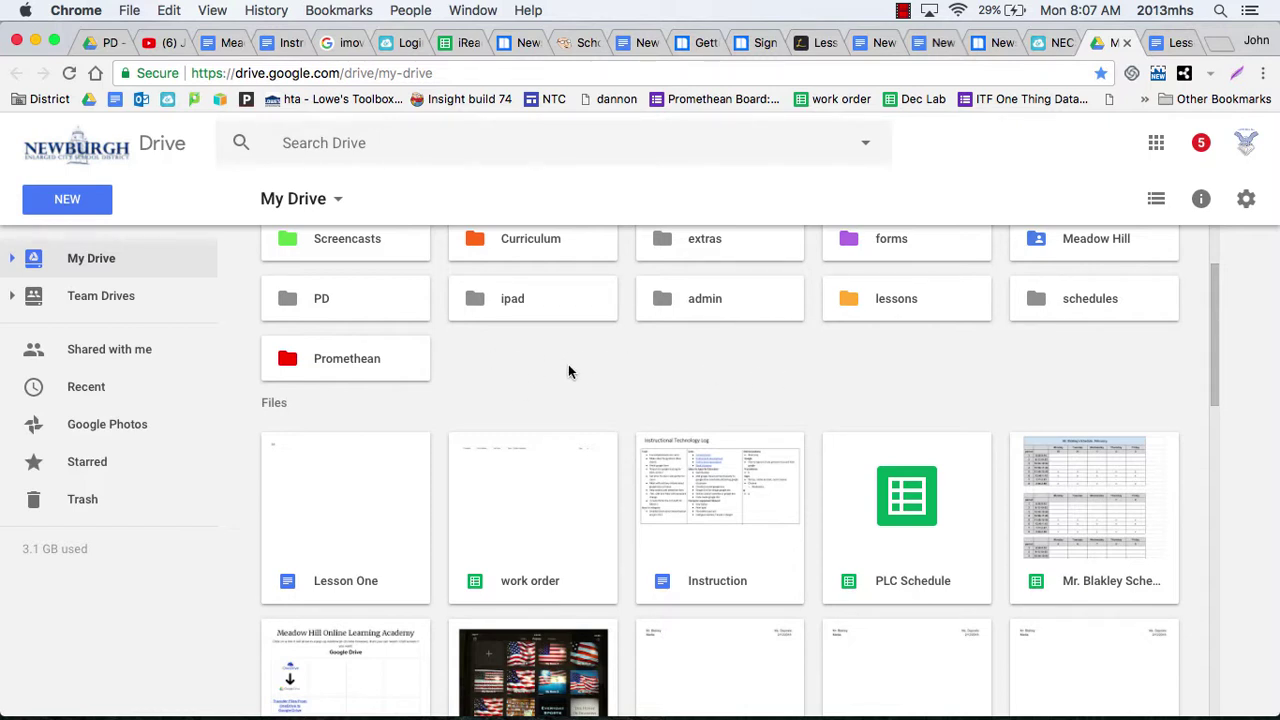
right_click(512, 366)
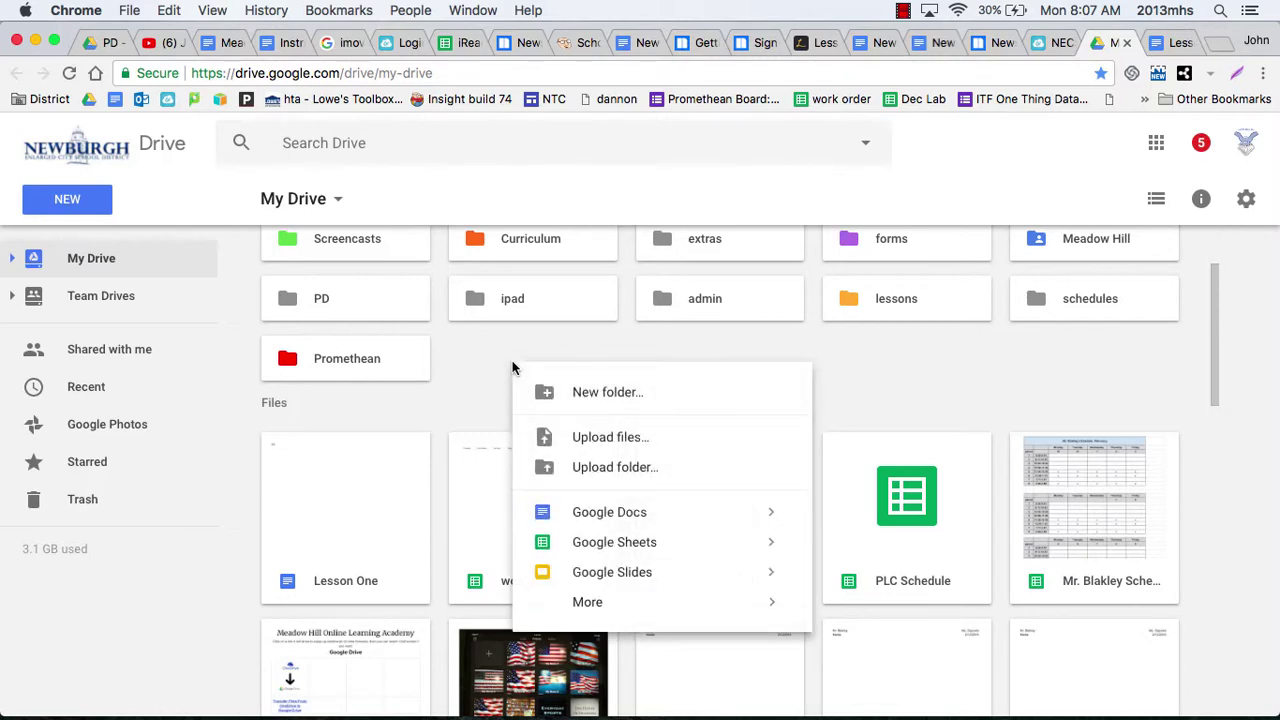
left_click(508, 352)
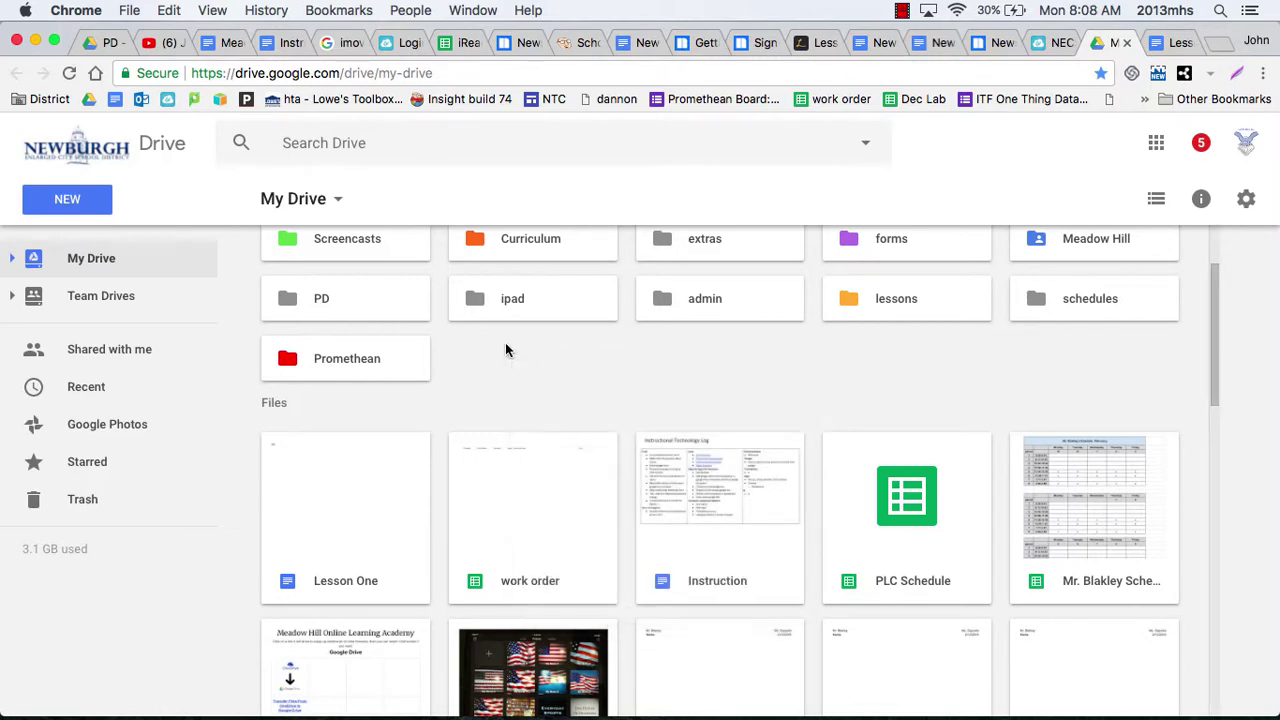
Switch My Drive to list view and back to grid view, and briefly show its details and activity
left_click(1156, 199)
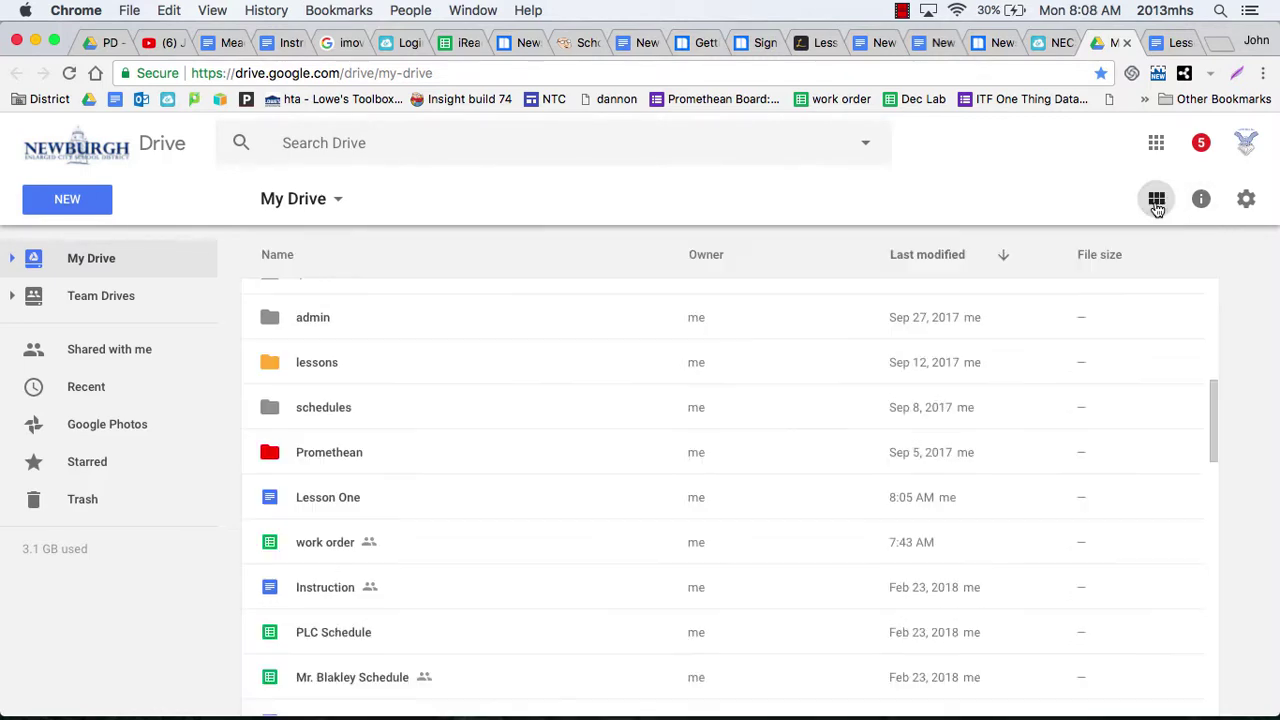
left_click(1156, 199)
left_click(1201, 199)
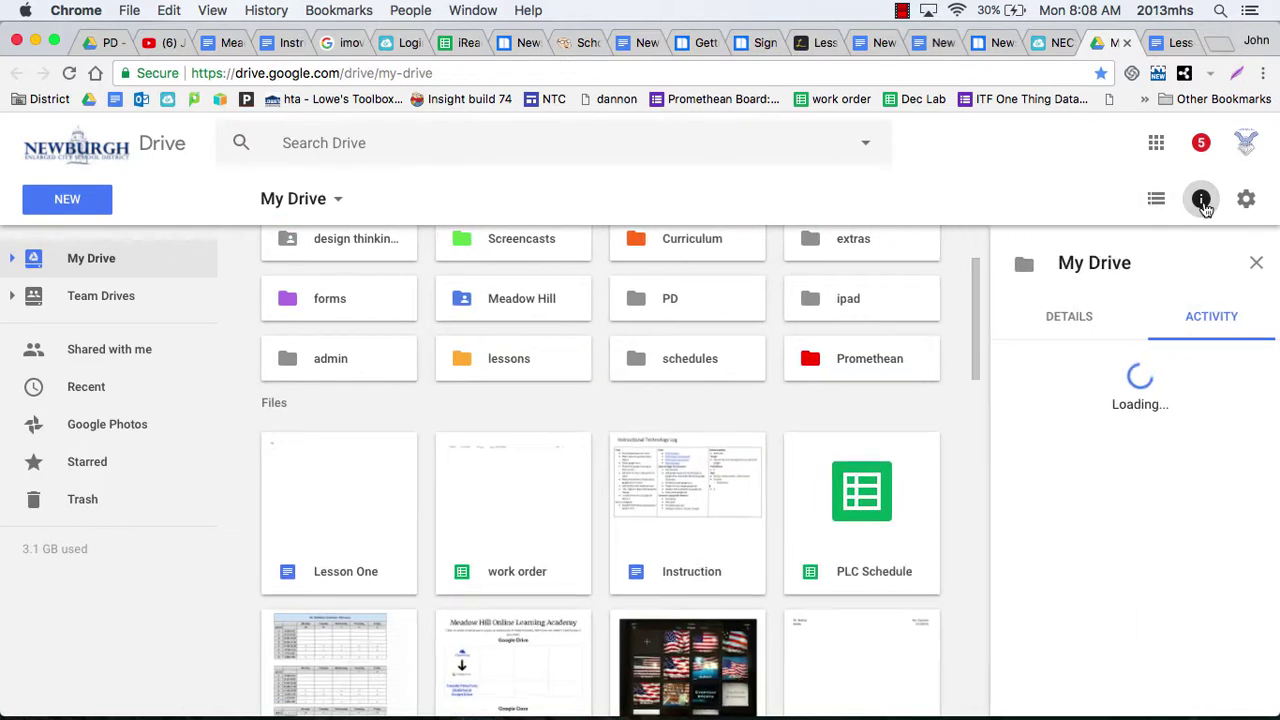
left_click(1201, 199)
left_click(1245, 199)
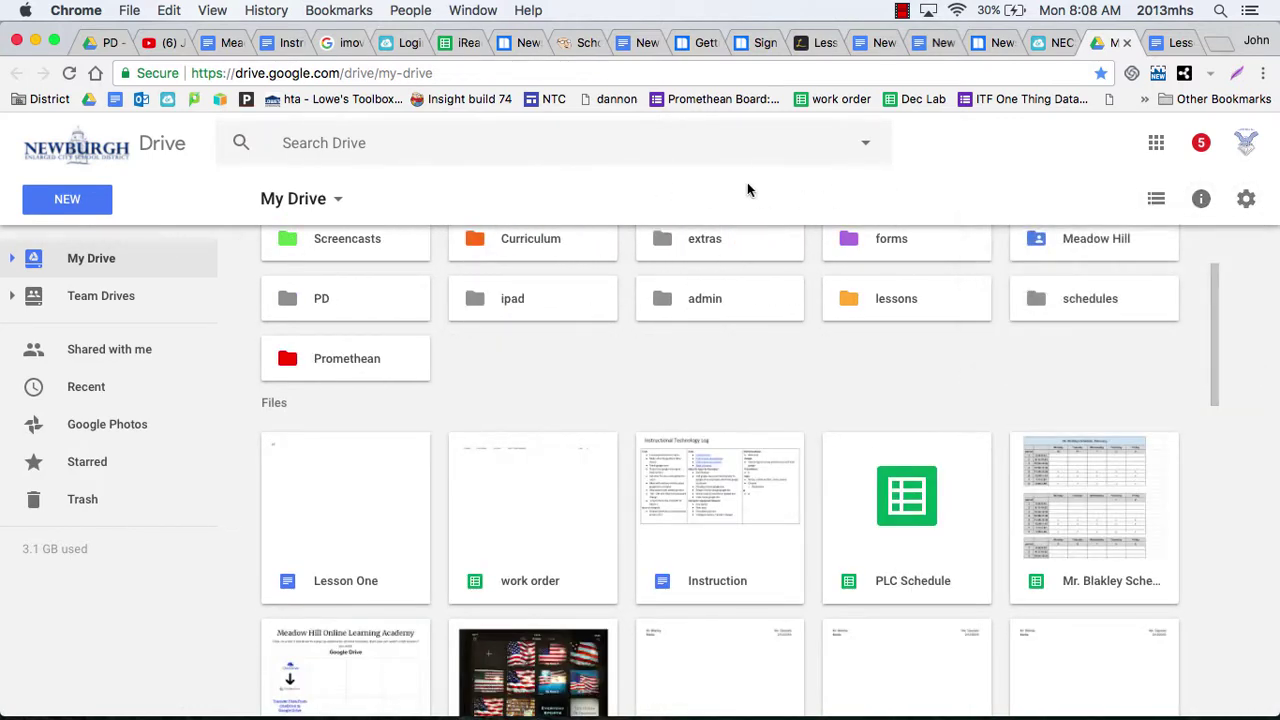
Create a new folder named "Lessons" in My Drive
right_click(507, 366)
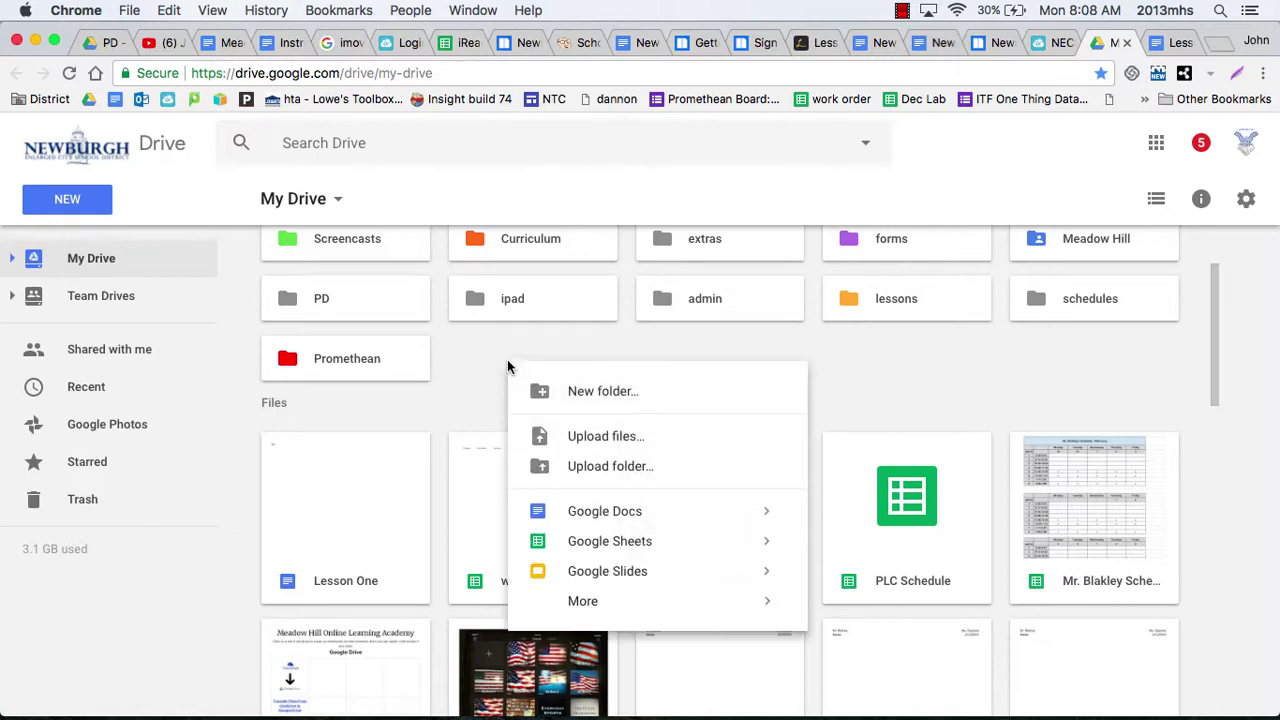
left_click(557, 404)
type("Lessons")
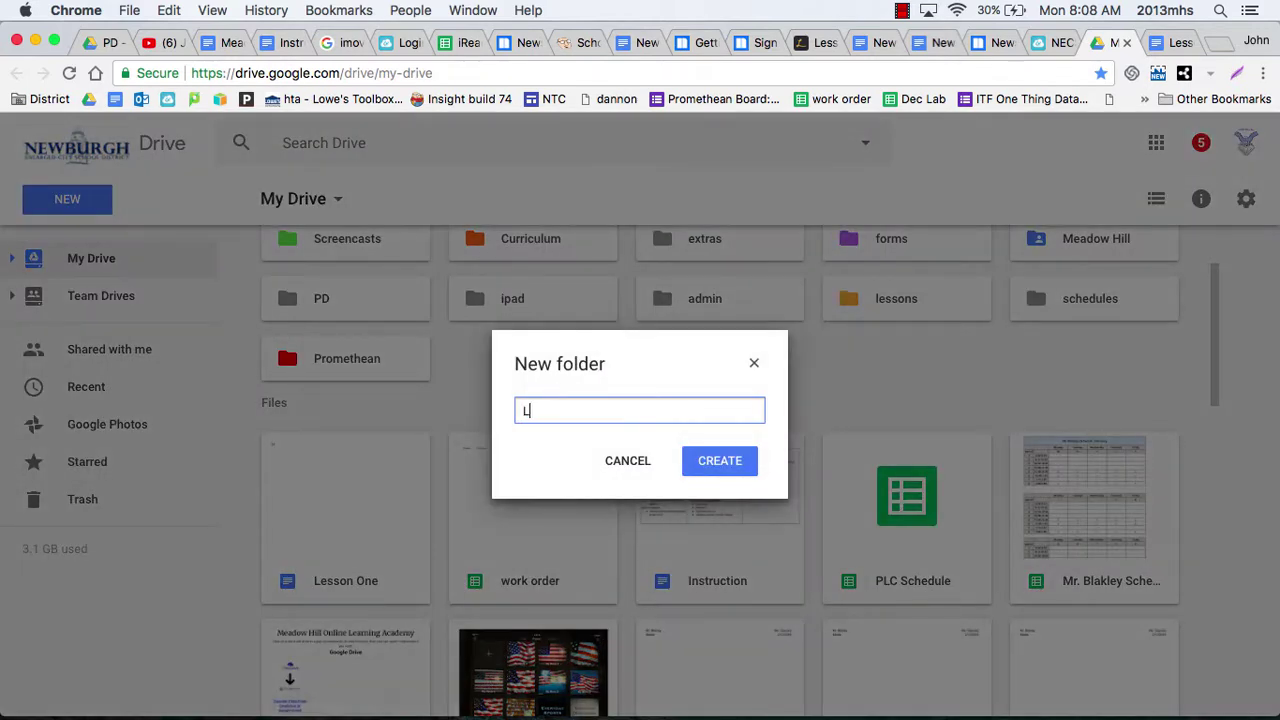
left_click(706, 460)
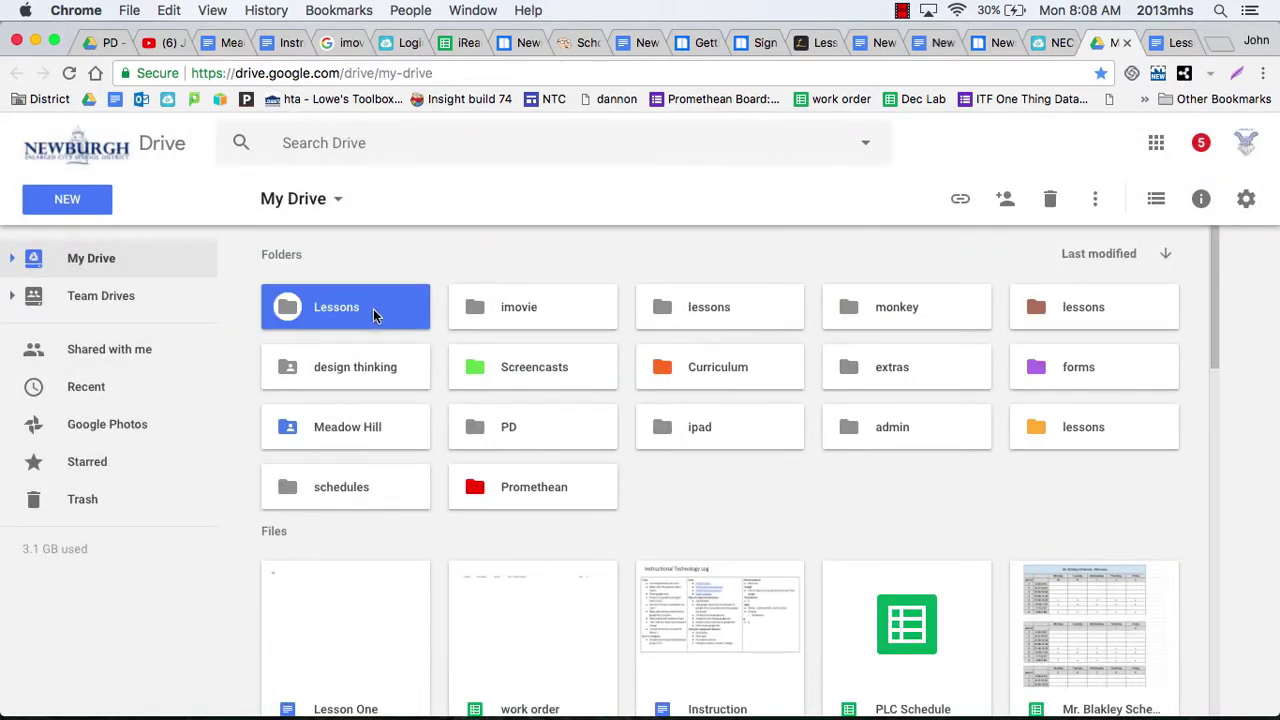
Set the new Lessons folder's color to red, return it to gray, and deselect the folder
right_click(373, 309)
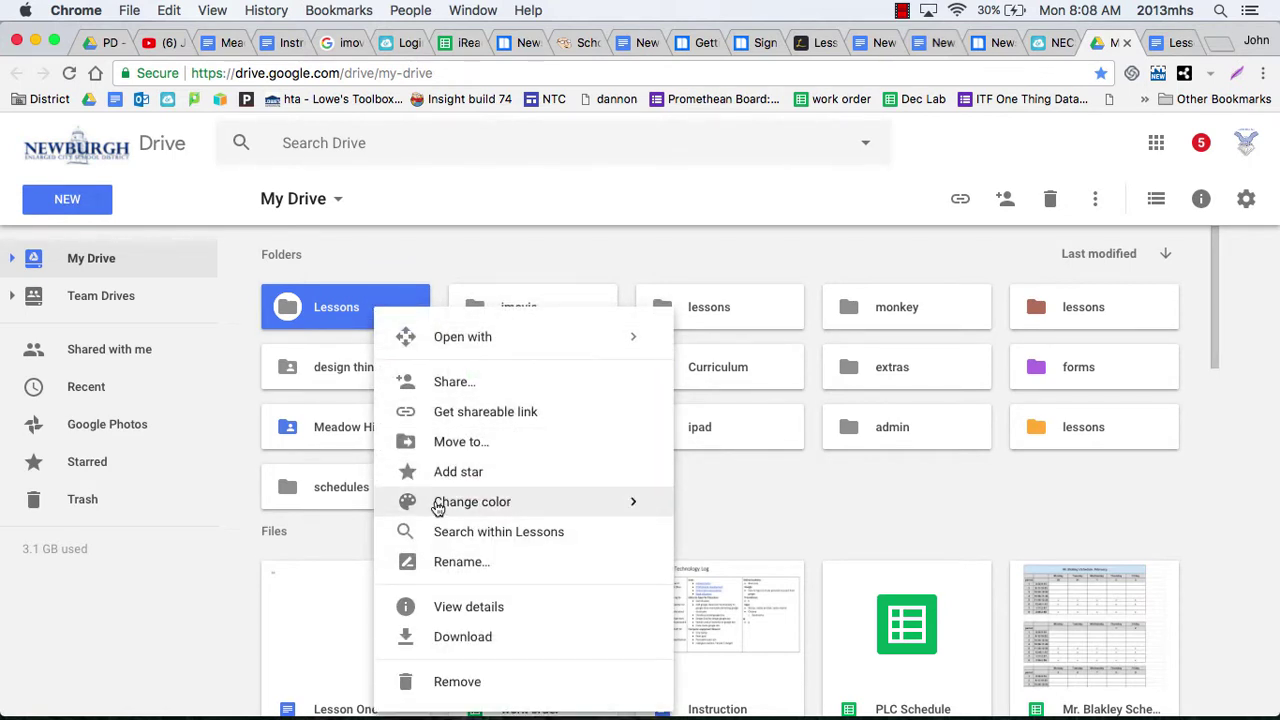
mouse_move(437, 509)
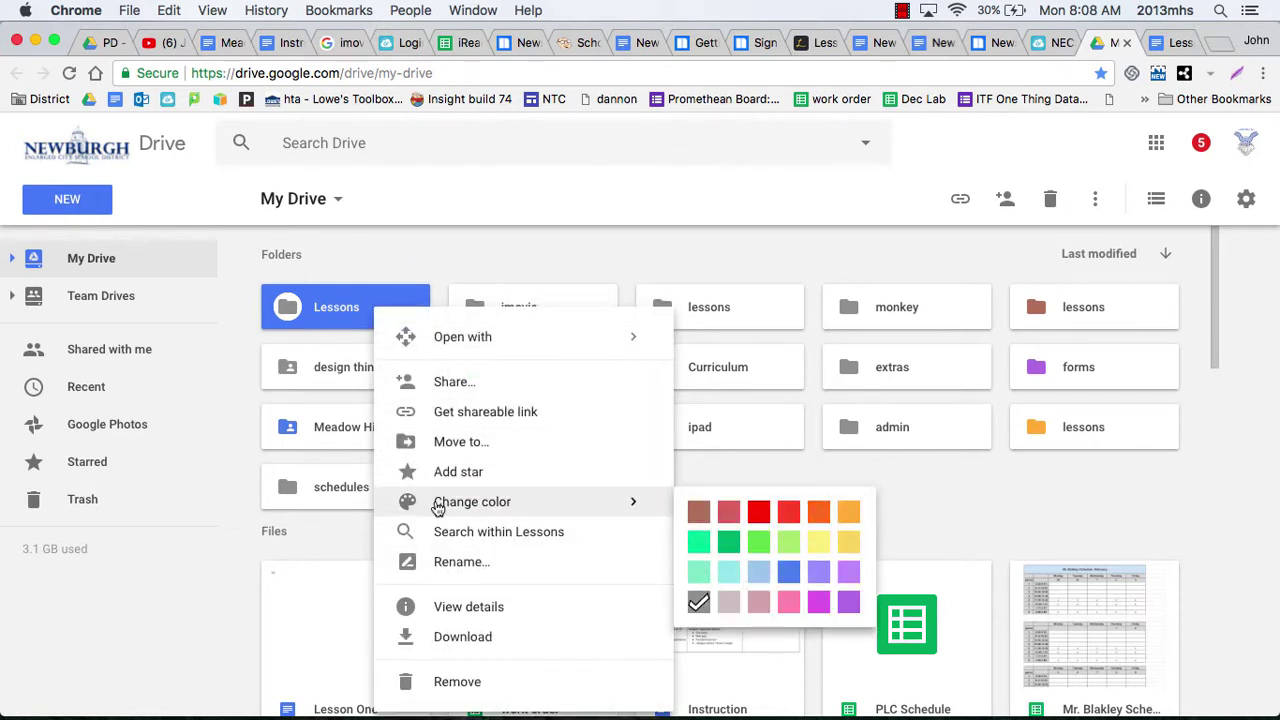
left_click(788, 512)
right_click(385, 312)
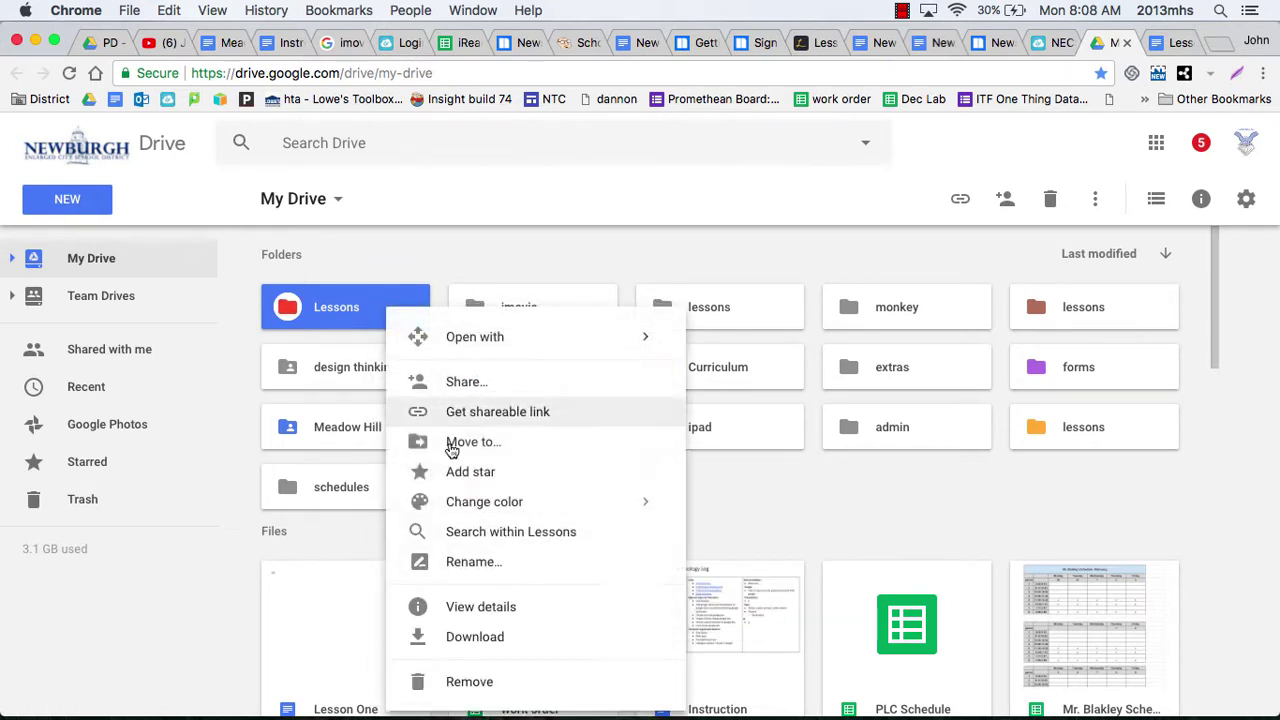
mouse_move(631, 508)
left_click(712, 598)
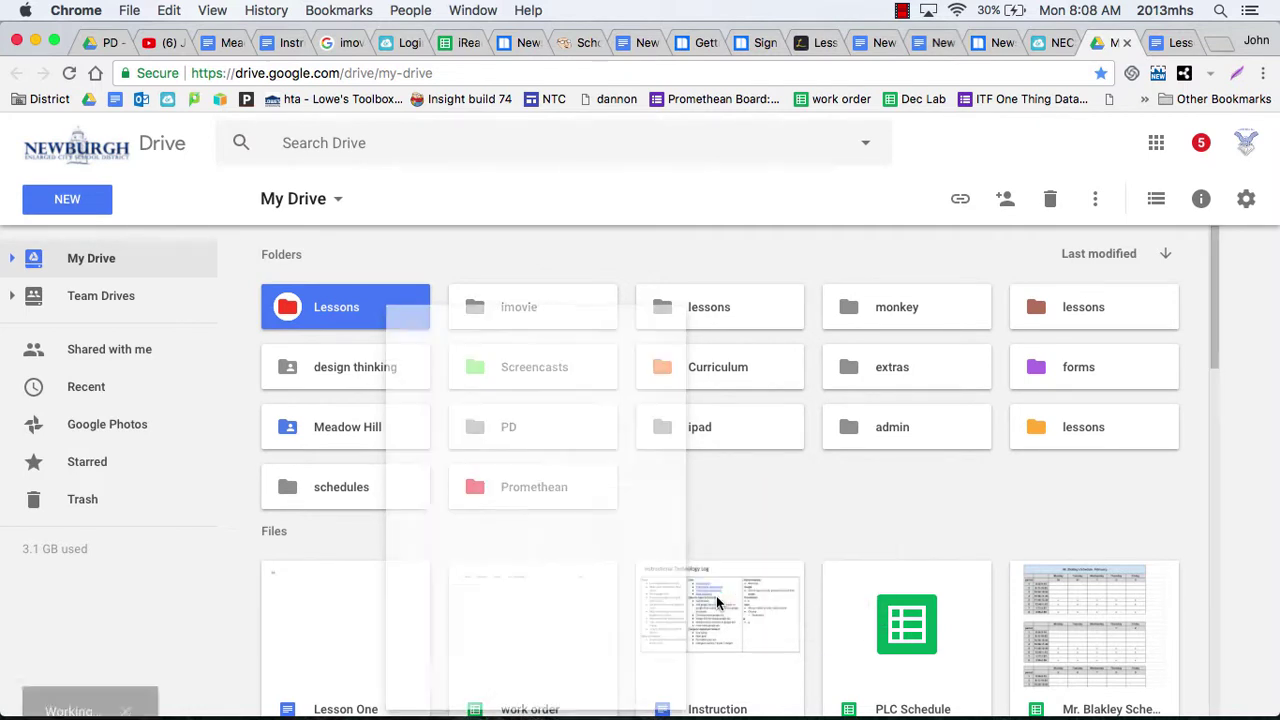
left_click(698, 525)
Try to move the Lesson One document into the new Lessons folder, then reload the page and return to My Drive
scroll(359, 528, "down", 1)
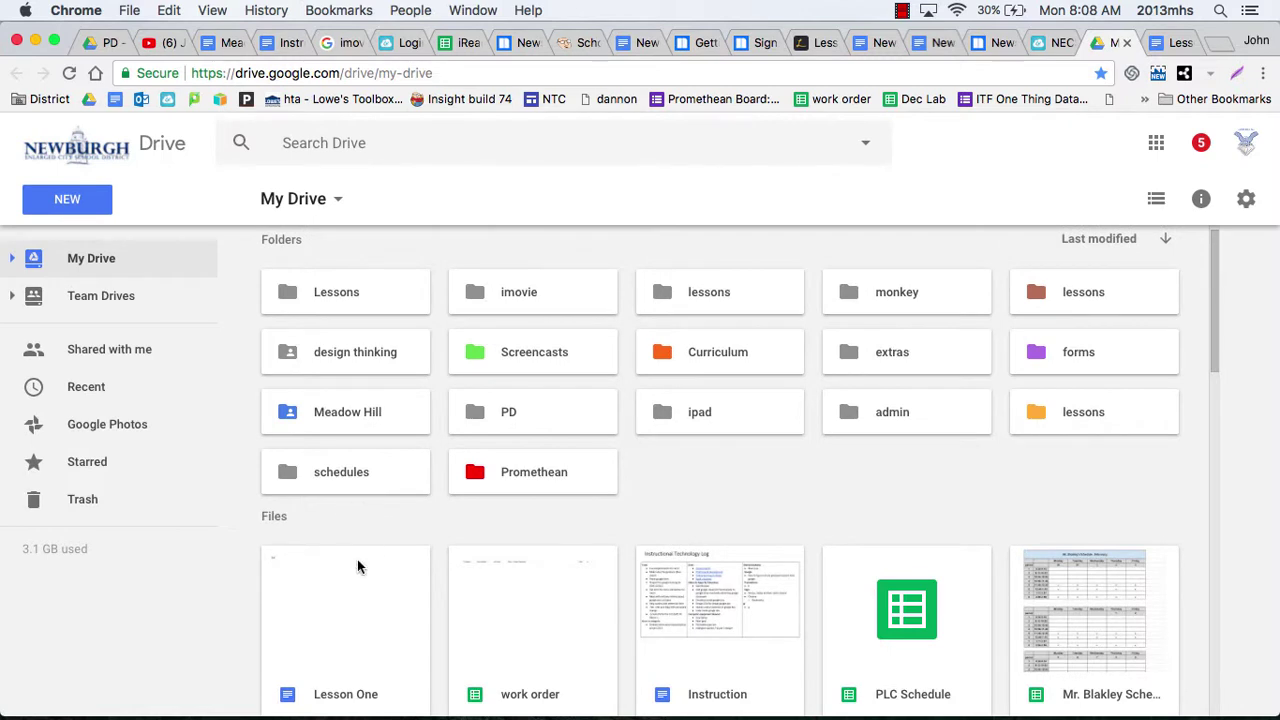
left_click(354, 600)
left_click_drag(361, 318, 327, 311)
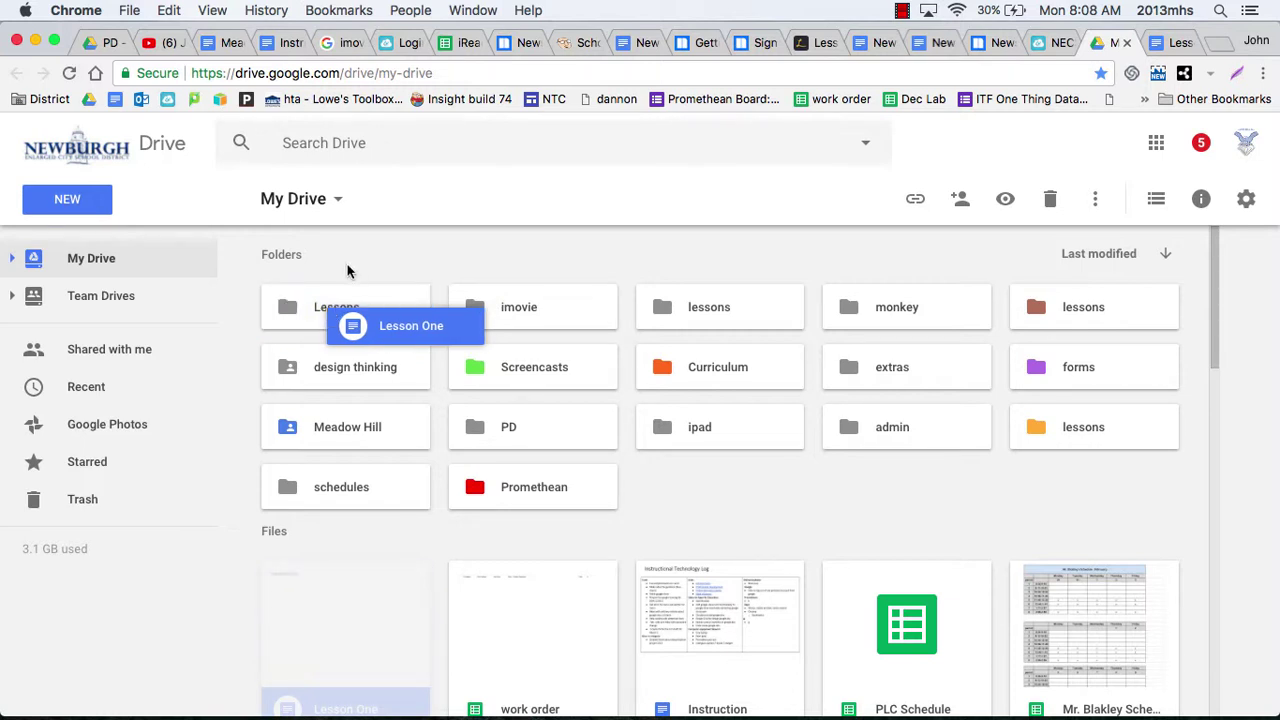
left_click_drag(365, 262, 306, 310)
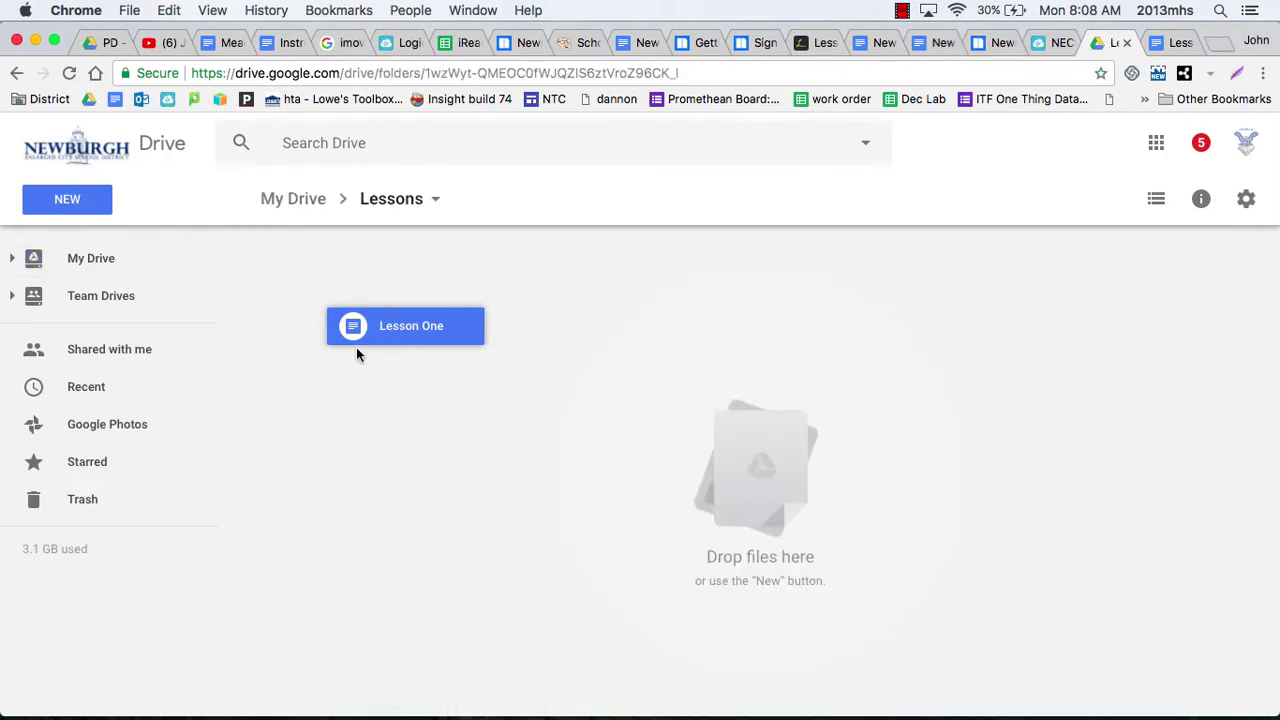
left_click(69, 75)
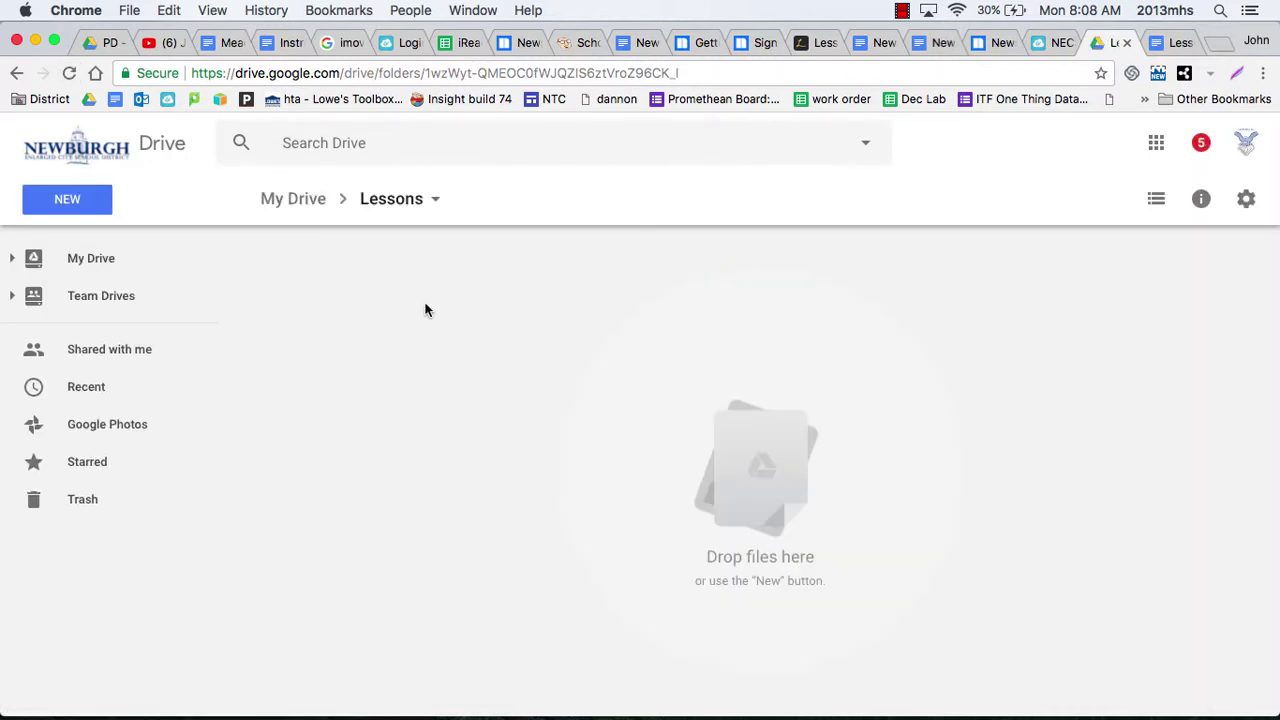
left_click(305, 200)
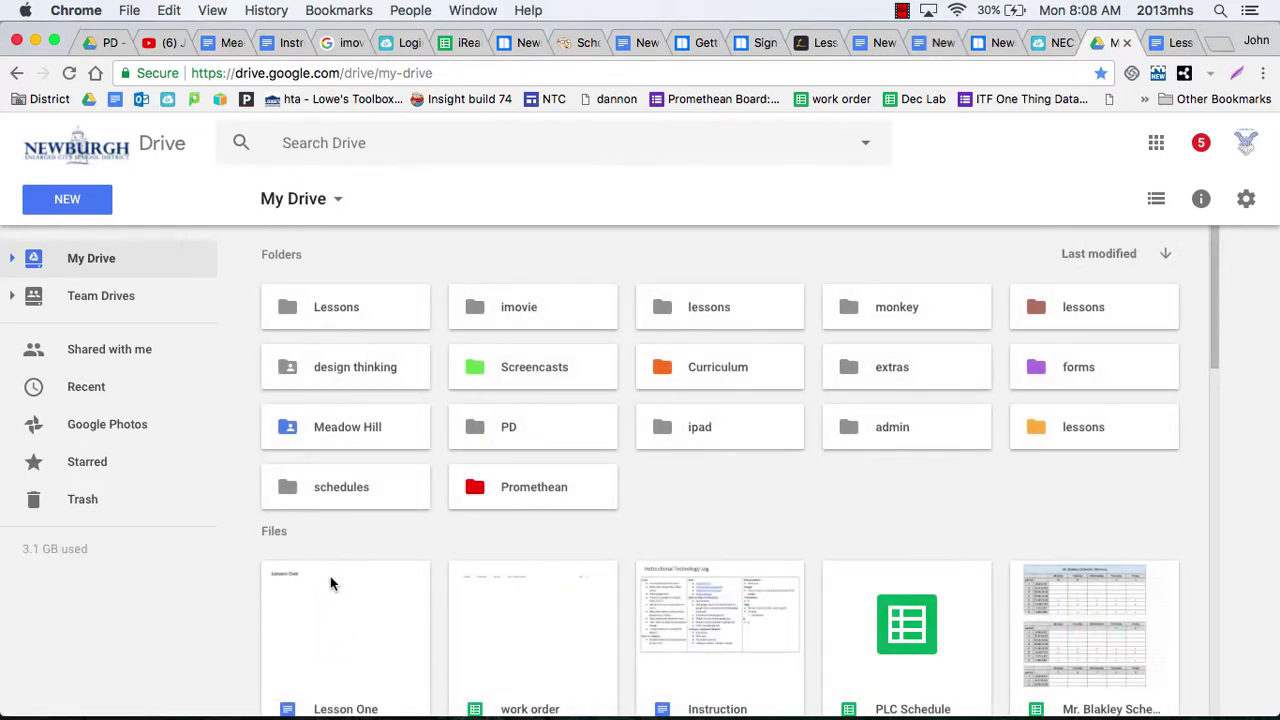
left_click_drag(334, 583, 335, 277)
left_click_drag(339, 626, 347, 344)
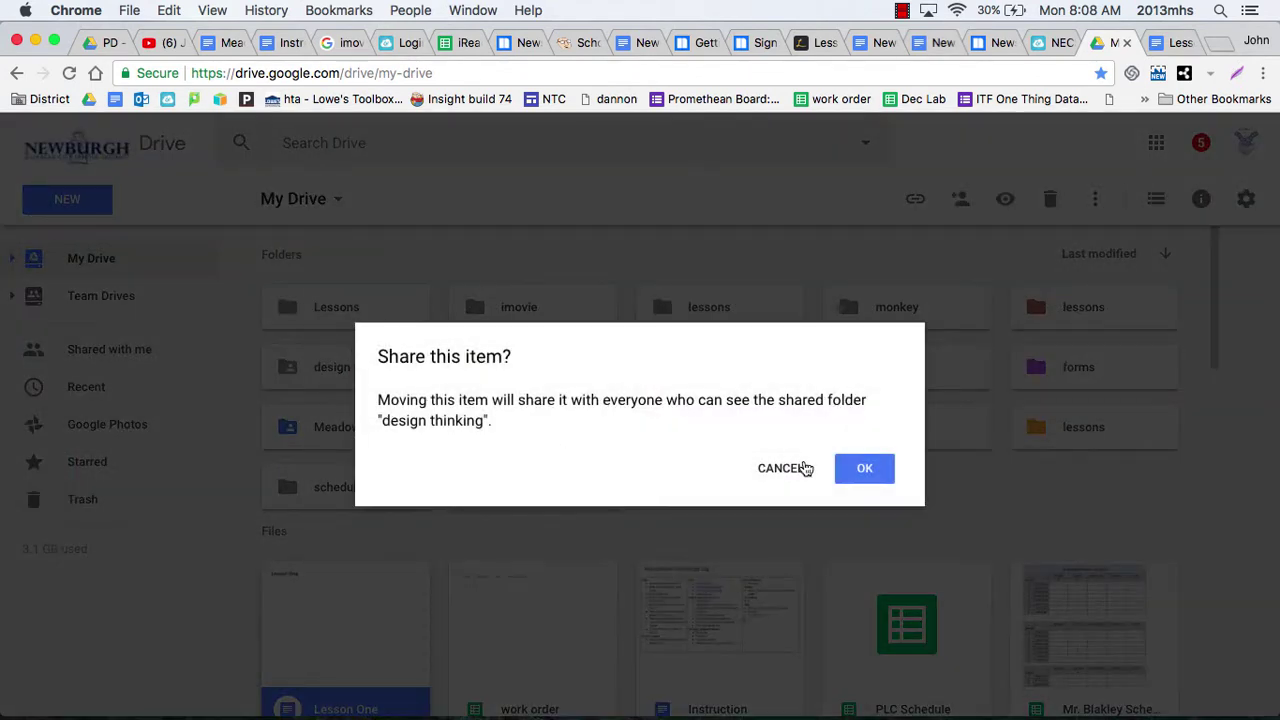
left_click(775, 468)
Move the Lesson One document from My Drive into the new Lessons folder, and open that folder
left_click_drag(376, 577, 342, 312)
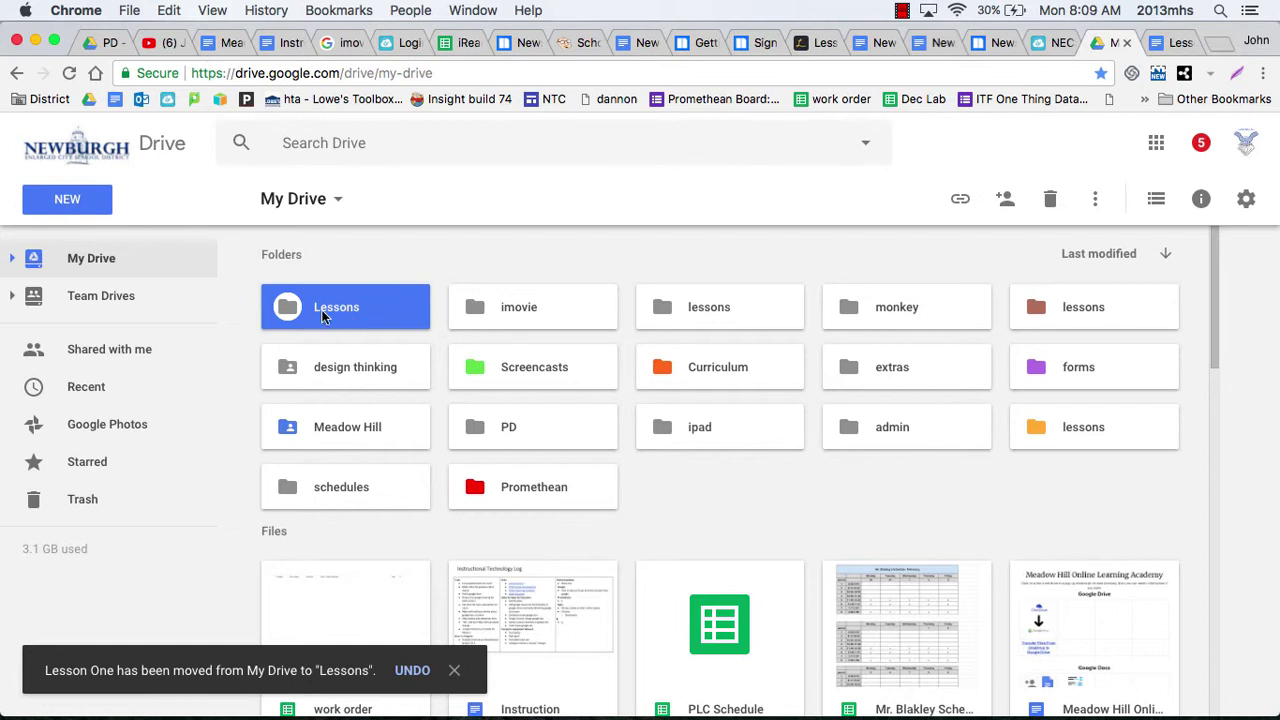
double_click(401, 313)
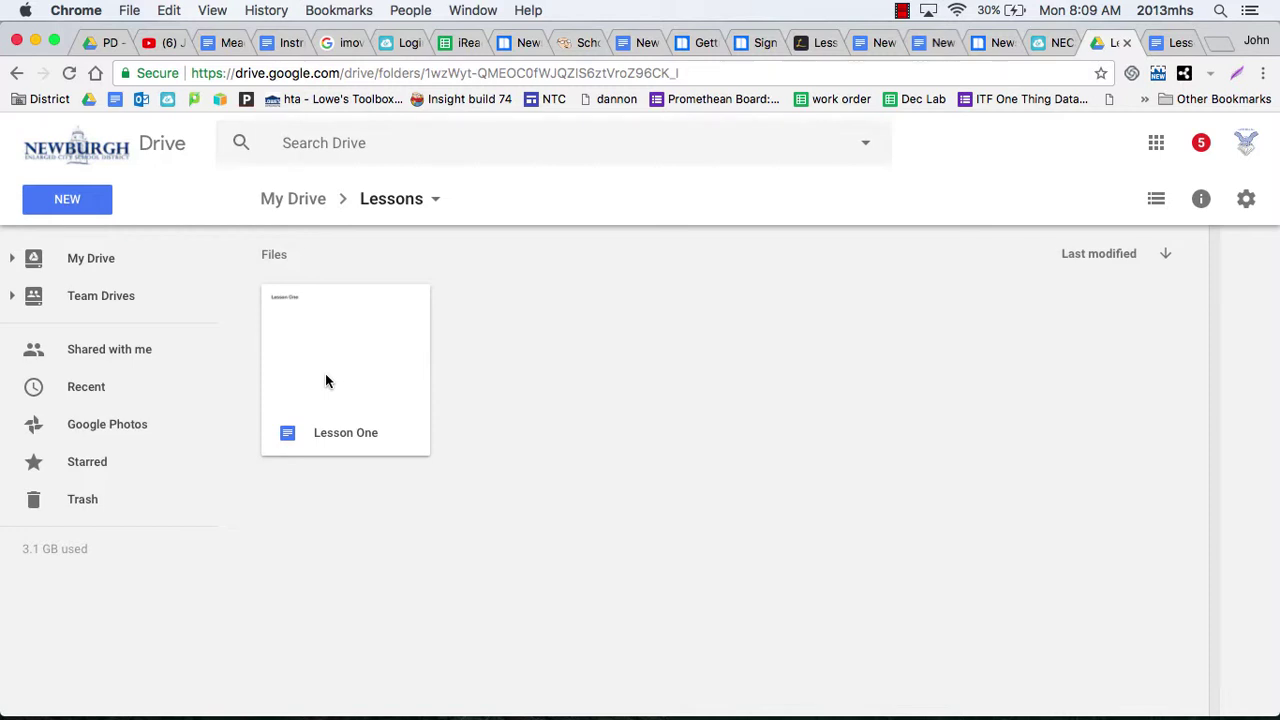
left_click(902, 10)
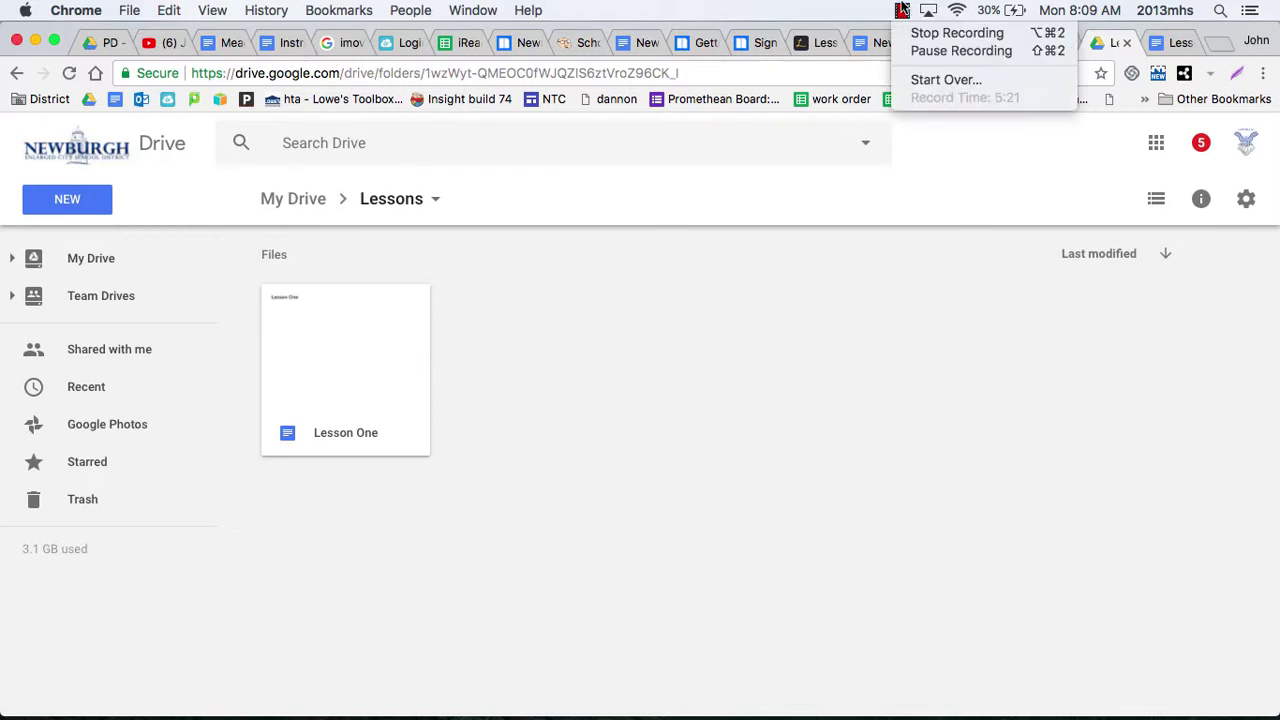
left_click(926, 50)
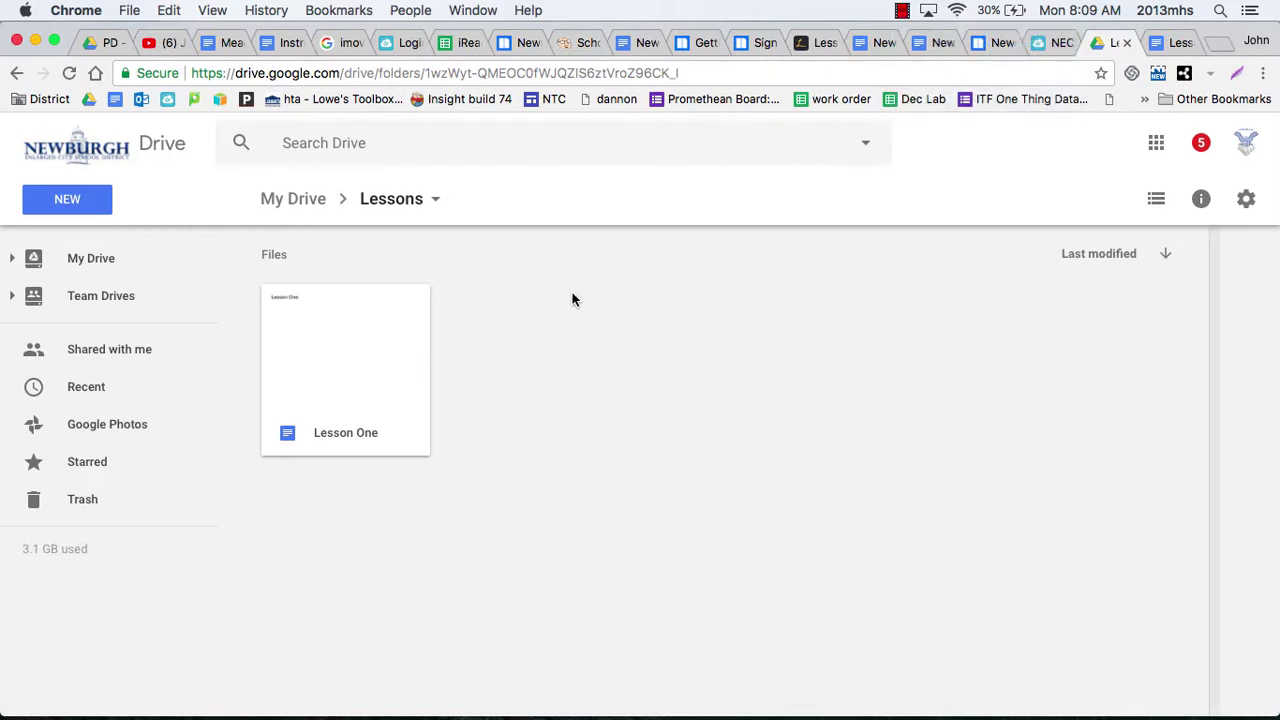
Return to My Drive, expand its folder tree to view the folders, and collapse it again
left_click(305, 200)
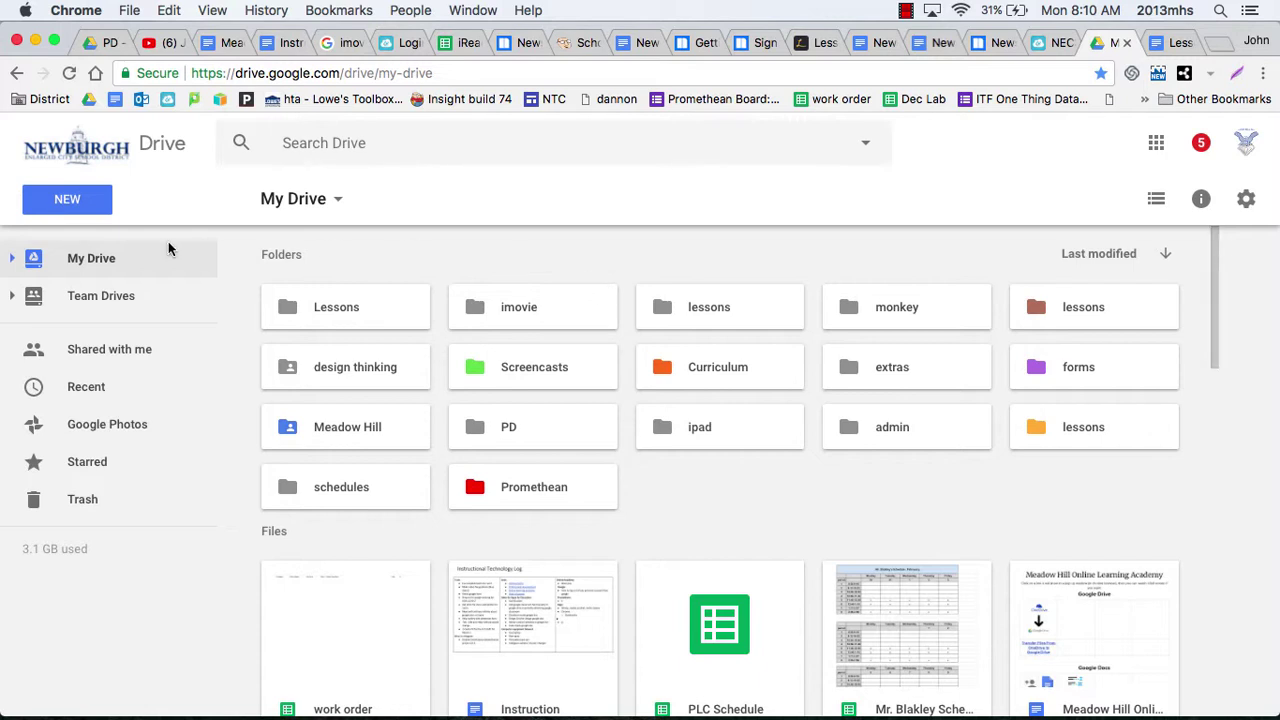
left_click(12, 259)
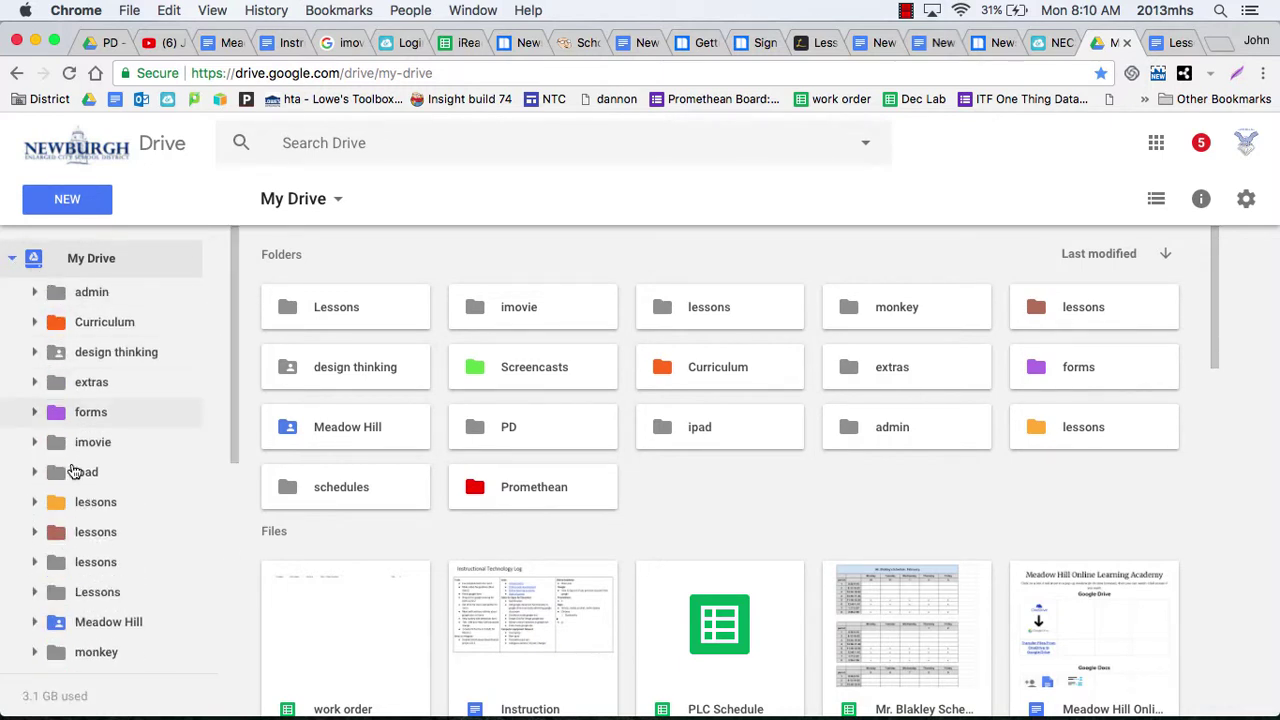
left_click(14, 260)
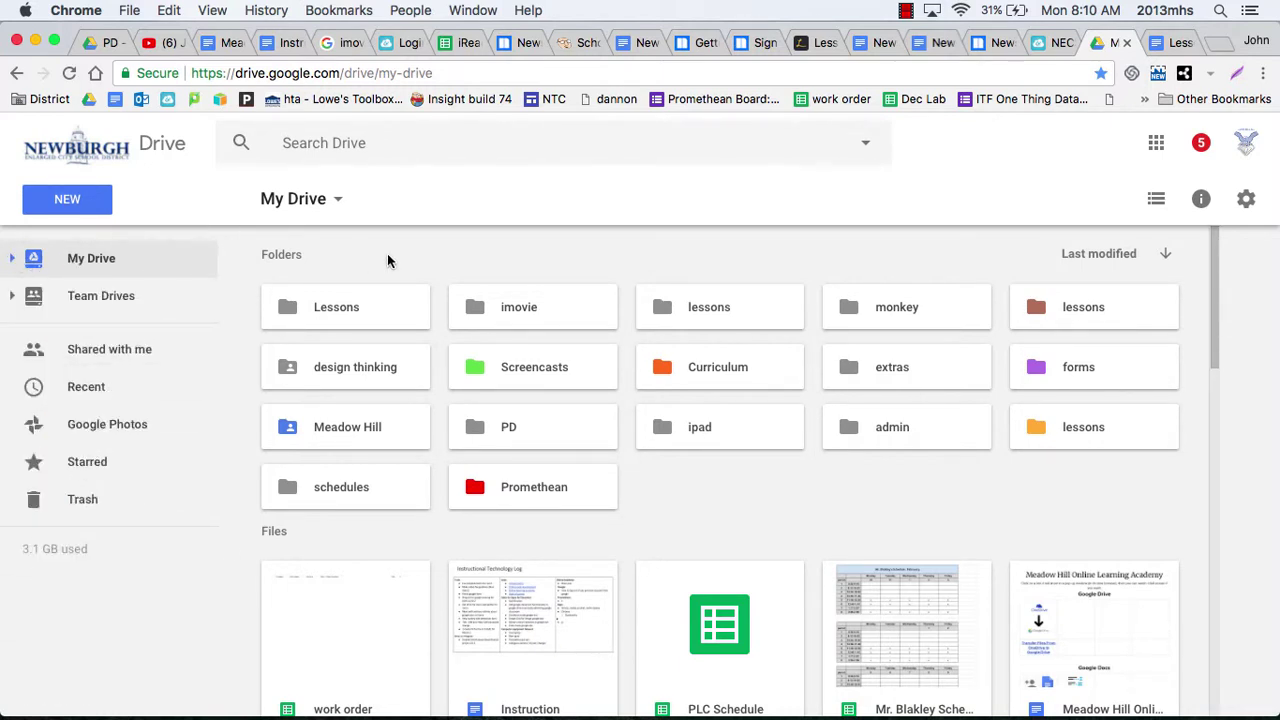
left_click(905, 10)
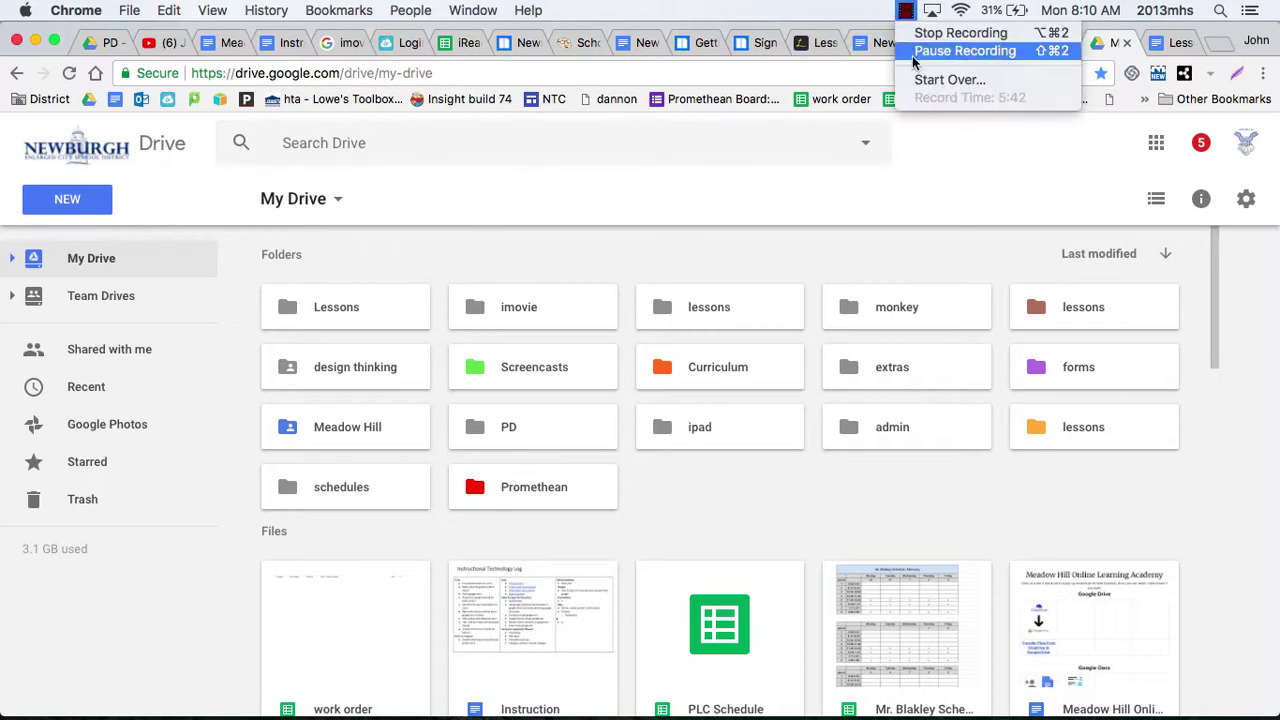